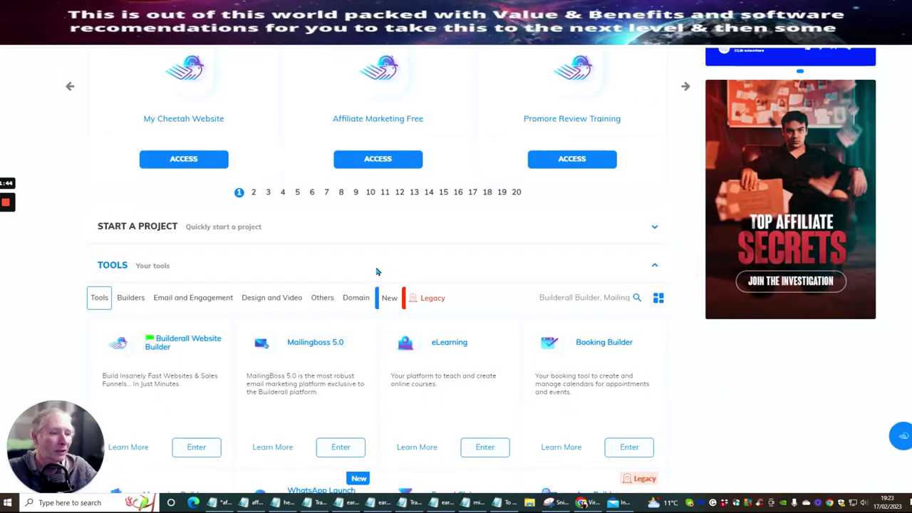
Step: Examine the available Builderall tools and the end-of-life notice on the old Mailingboss
scroll(375, 270, "up", 3)
scroll(424, 220, "down", 4)
scroll(433, 225, "down", 1)
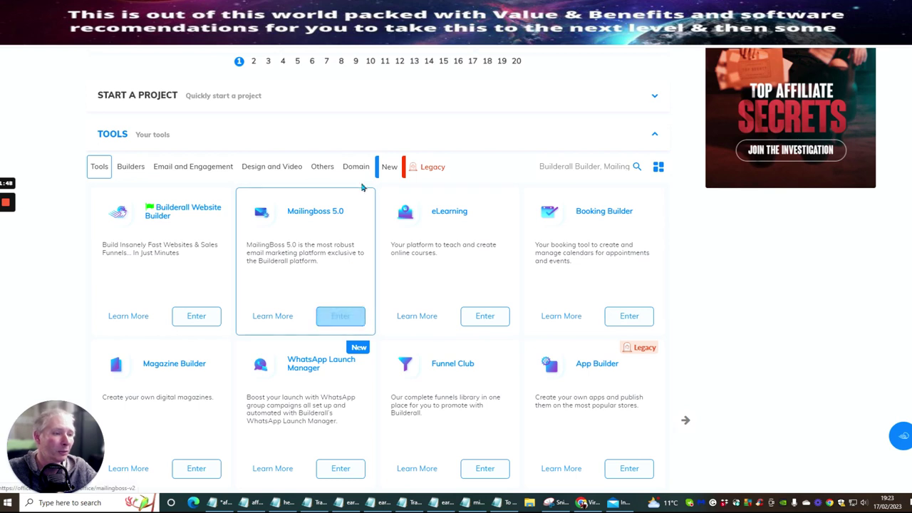
scroll(356, 199, "down", 3)
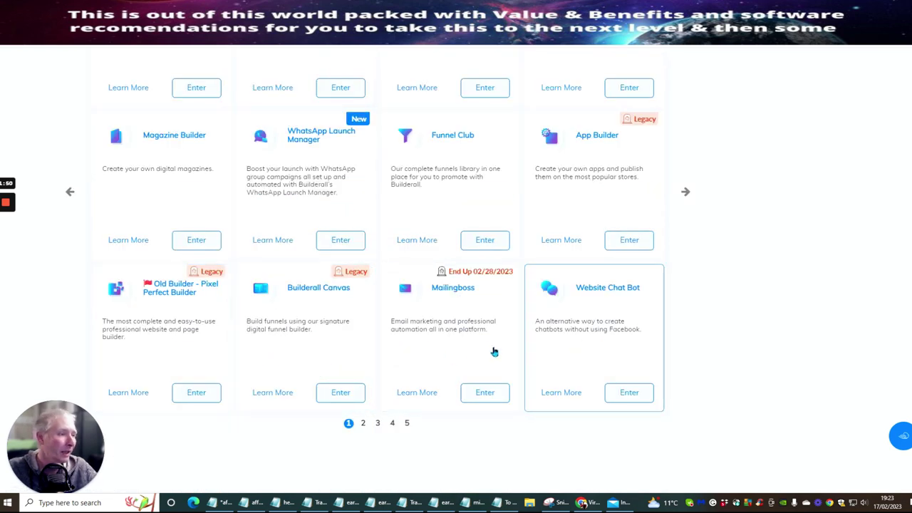
scroll(450, 351, "up", 3)
scroll(451, 349, "down", 3)
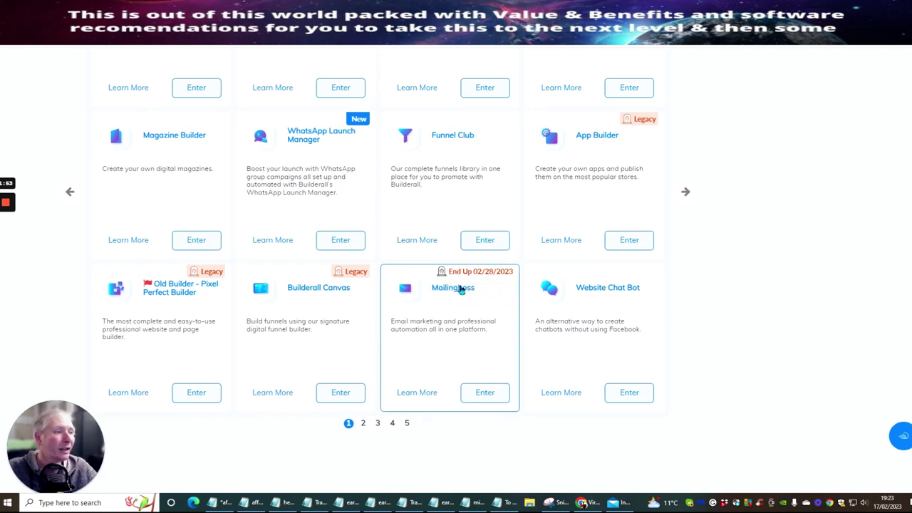
mouse_move(474, 279)
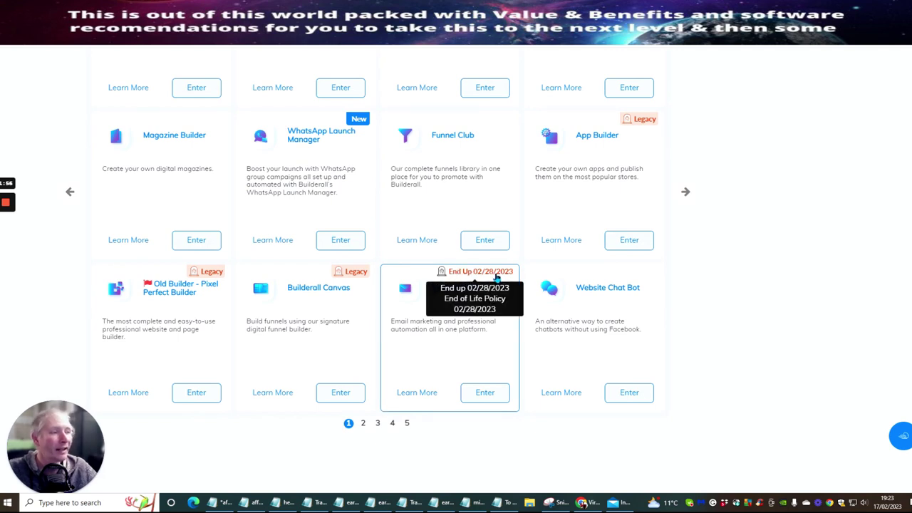
scroll(401, 342, "up", 1)
scroll(402, 342, "up", 2)
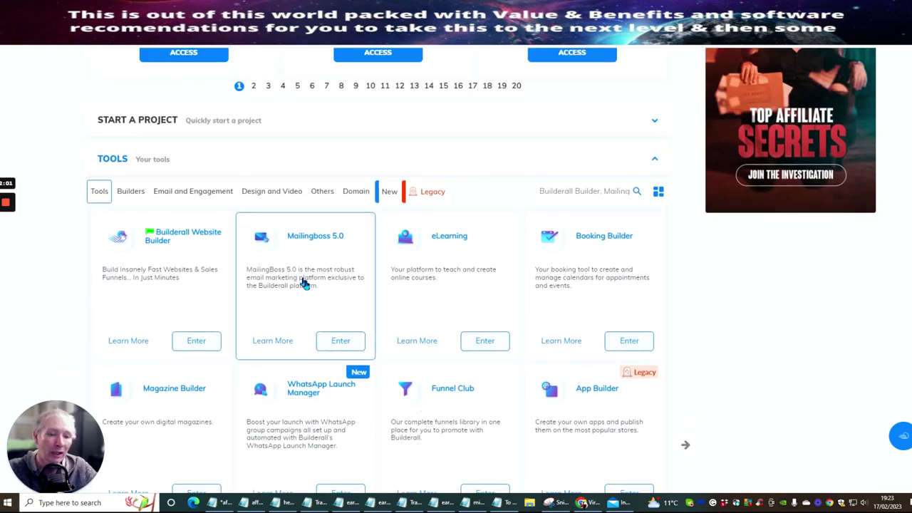
Step: Enter Mailingboss 5.0 and open its subscriber lists
left_click(338, 340)
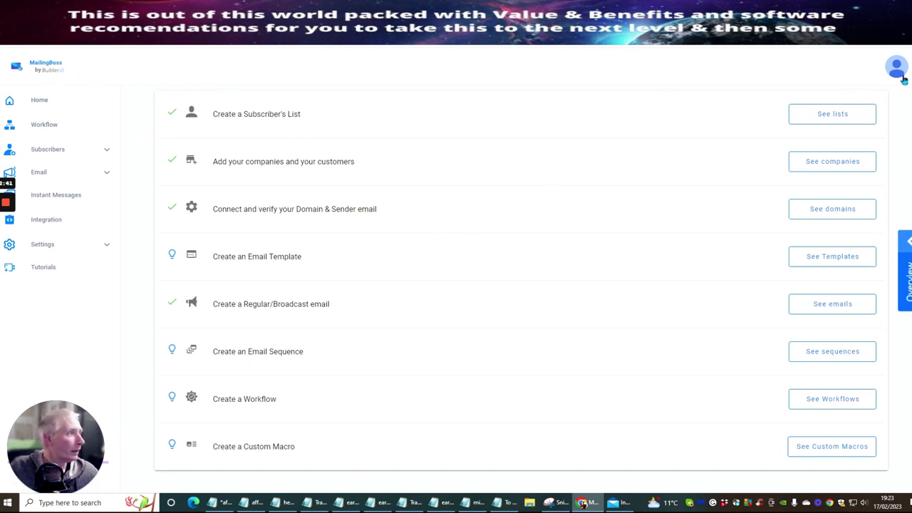
left_click(41, 151)
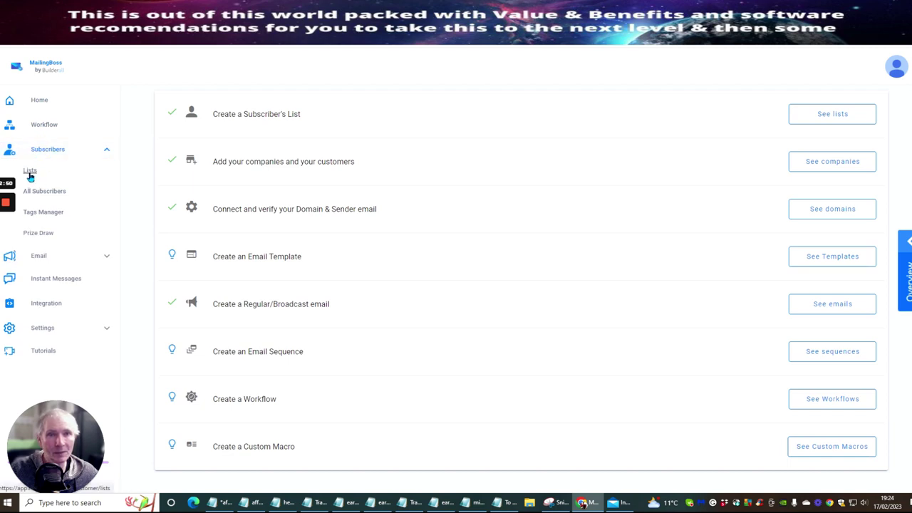
left_click(30, 173)
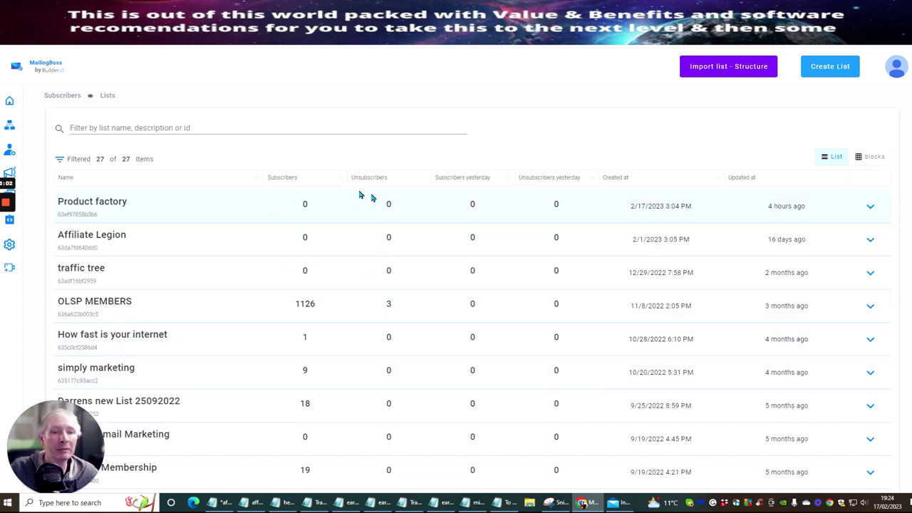
Step: Review all subscriber lists and their subscriber numbers, from the newest to the oldest
scroll(344, 216, "down", 3)
scroll(340, 213, "down", 6)
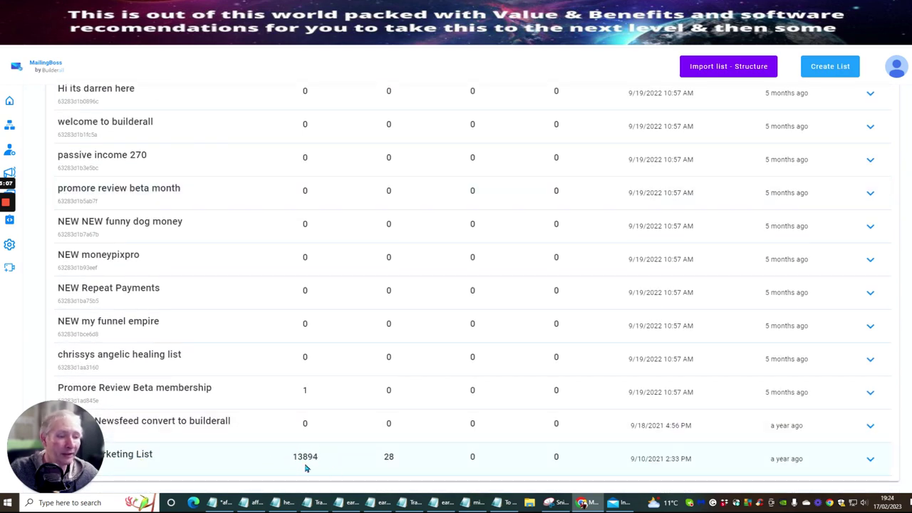
scroll(346, 456, "up", 5)
scroll(346, 453, "up", 4)
scroll(346, 452, "down", 1)
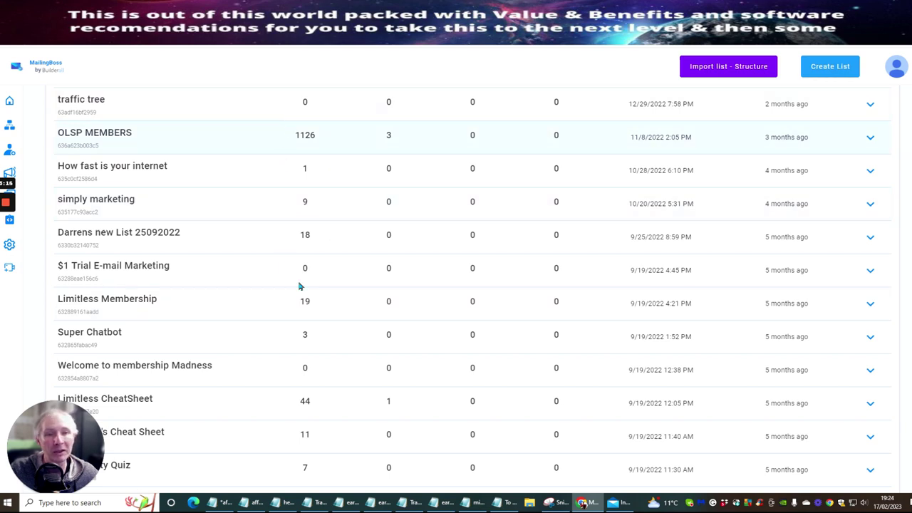
scroll(235, 303, "up", 3)
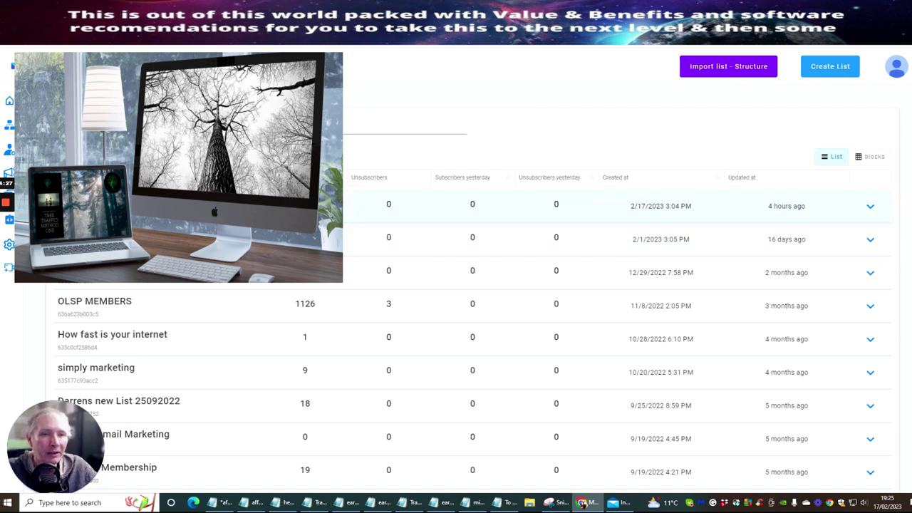
Step: Return to the Builderall tools, enter the Builderall Website Builder and look through the published websites
key("ctrl+Tab")
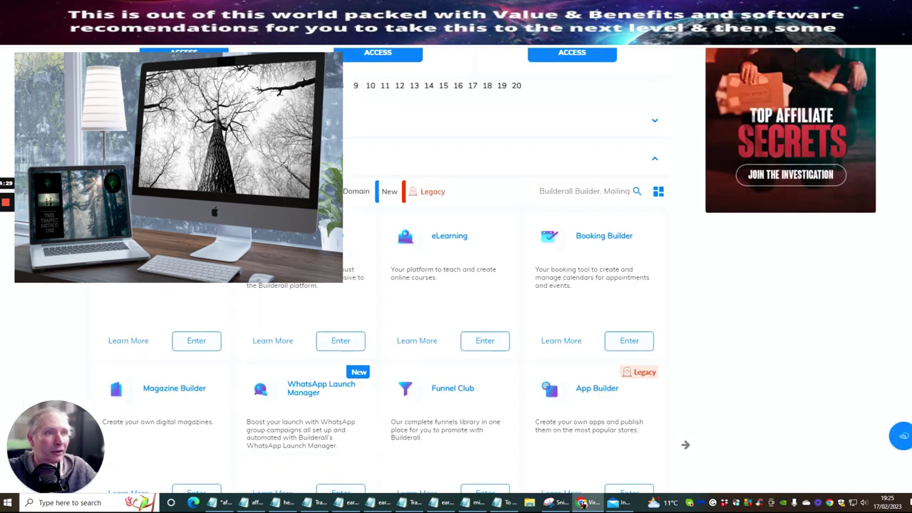
left_click(196, 341)
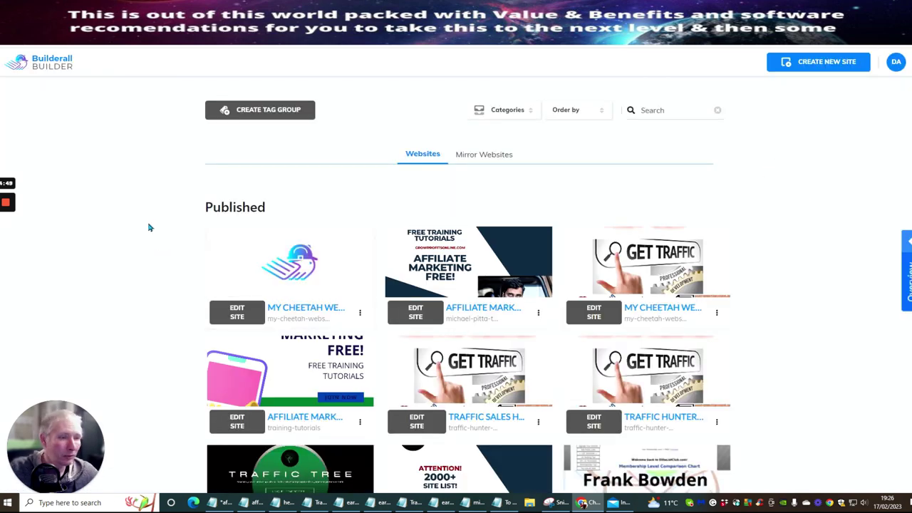
scroll(147, 217, "down", 5)
scroll(147, 216, "up", 5)
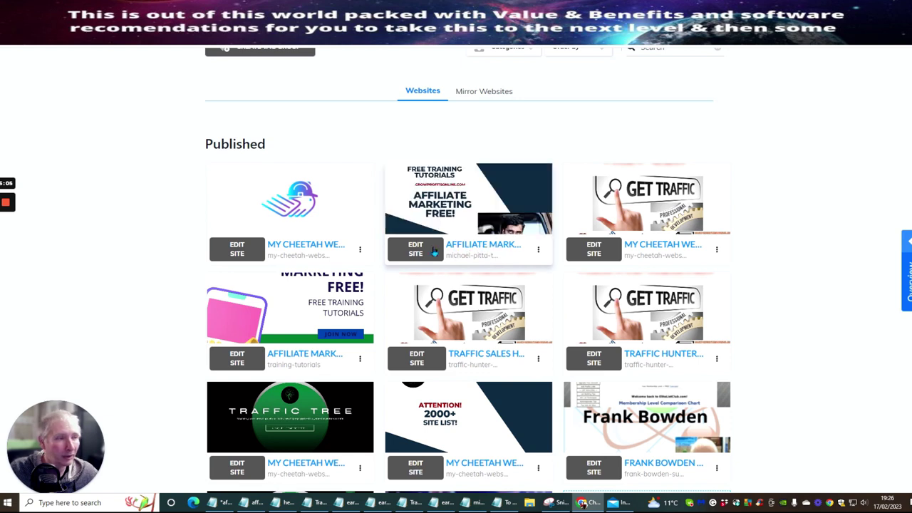
Step: Visit the live page of the published Affiliate Marketing Free site in the first row and pause its welcome video
left_click(538, 251)
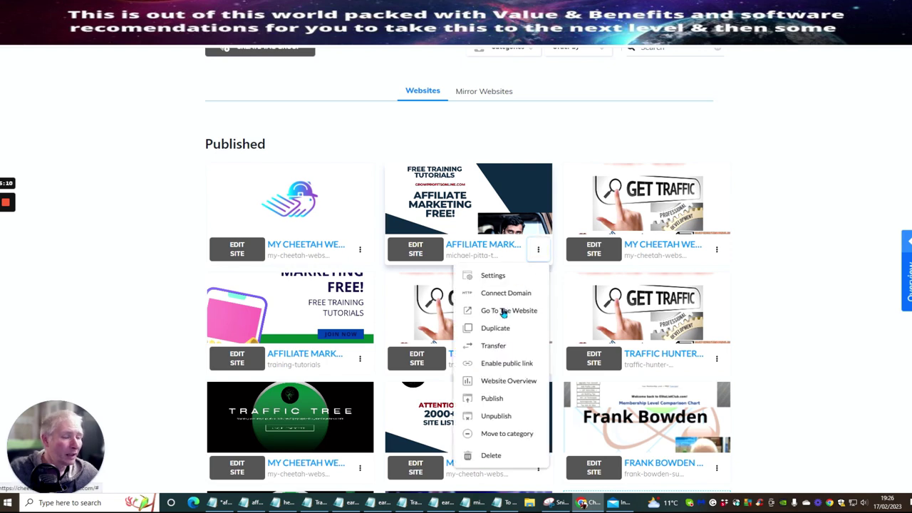
left_click(503, 311)
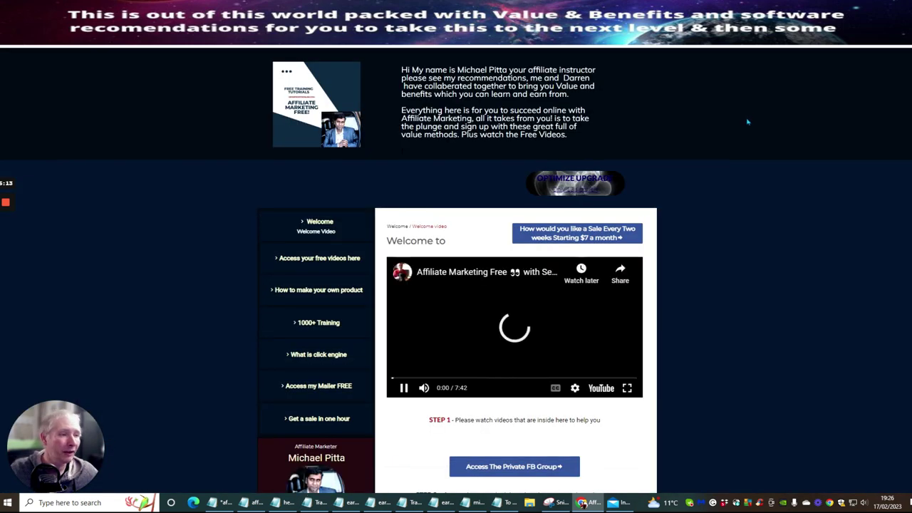
left_click(554, 324)
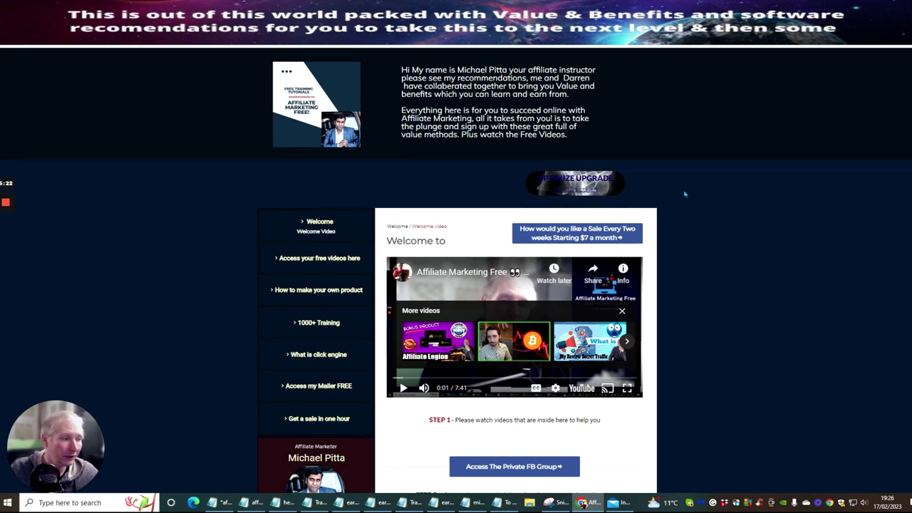
Step: Look over the member page's training links, step instructions and instructor section
scroll(682, 192, "down", 3)
scroll(662, 191, "up", 2)
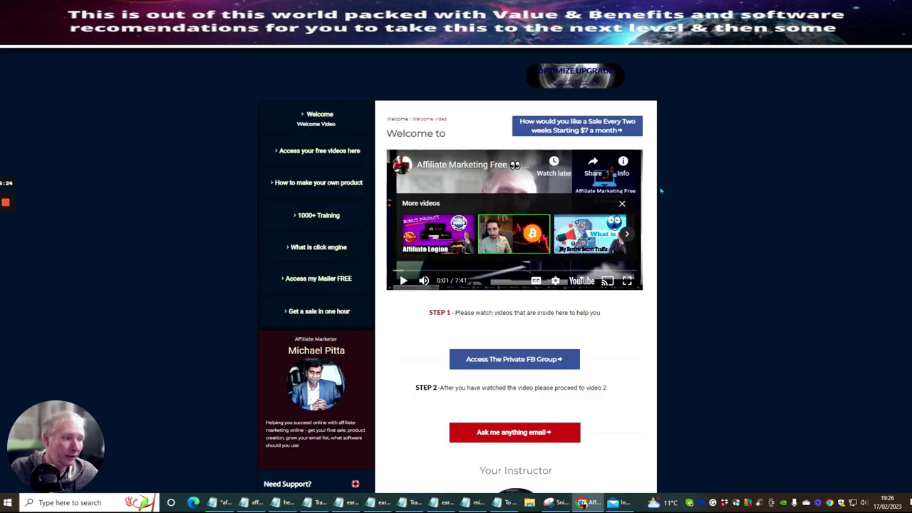
scroll(661, 190, "up", 2)
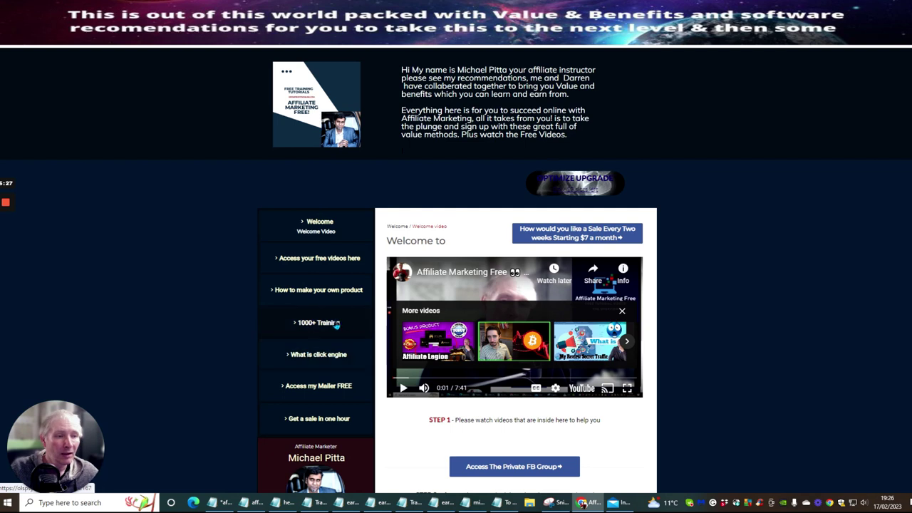
scroll(199, 246, "down", 3)
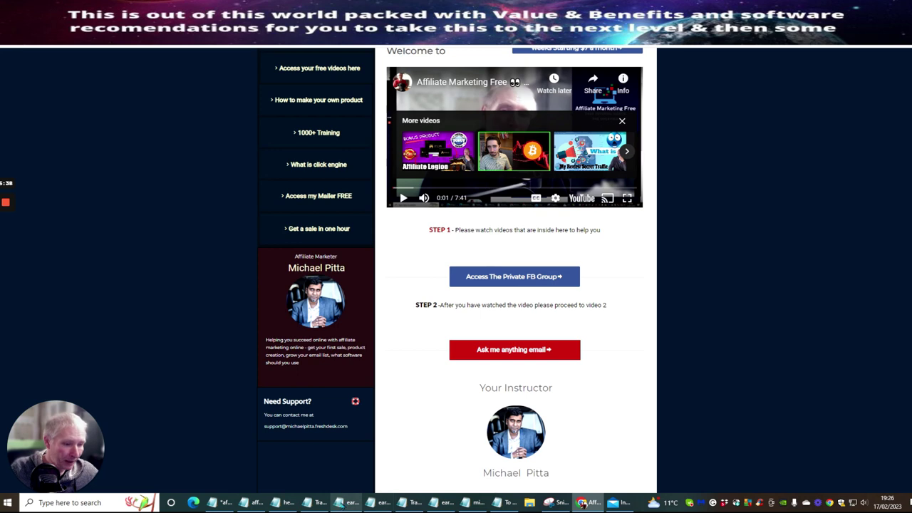
Step: Check the open Notepad notes for the example list of Optimize Upgrade affiliate links and return to the member page
mouse_move(306, 503)
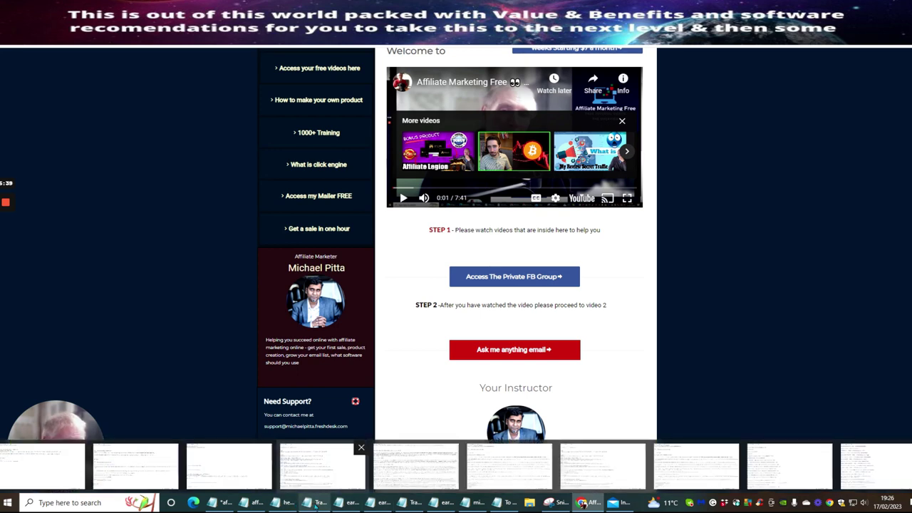
left_click(252, 502)
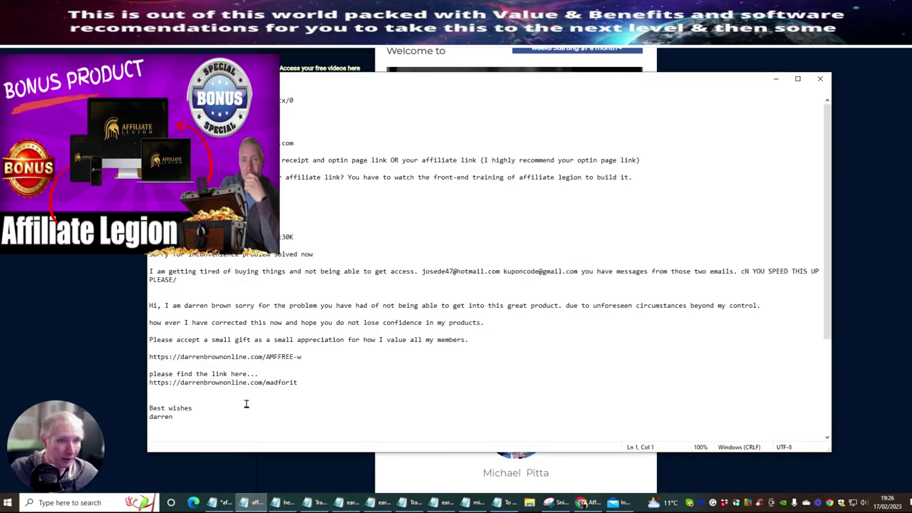
left_click(774, 79)
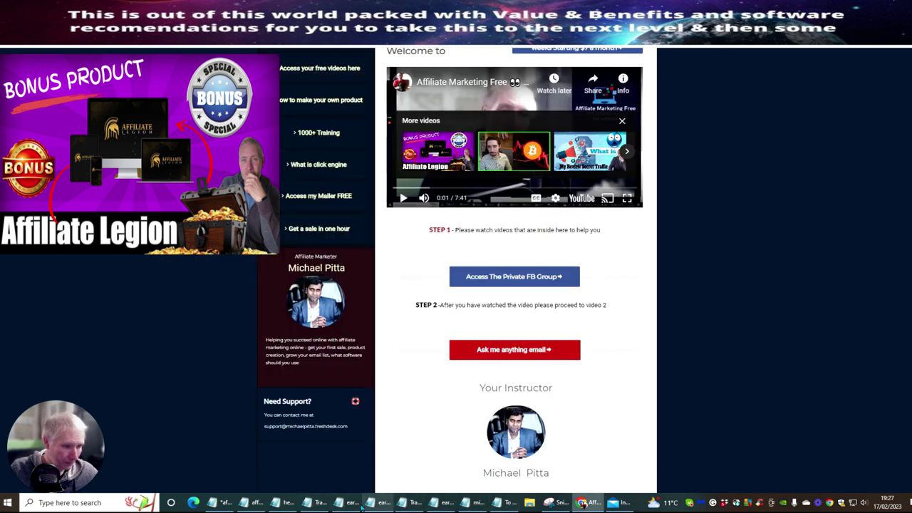
left_click(221, 502)
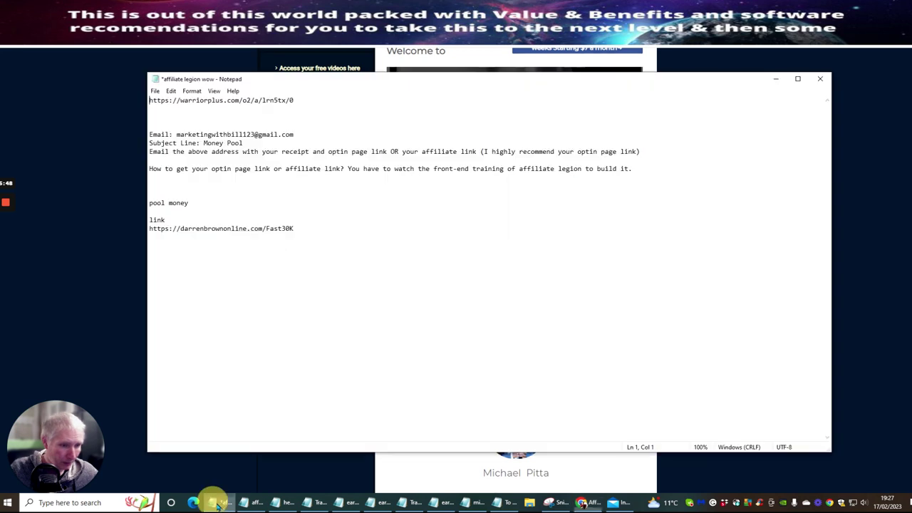
left_click(774, 79)
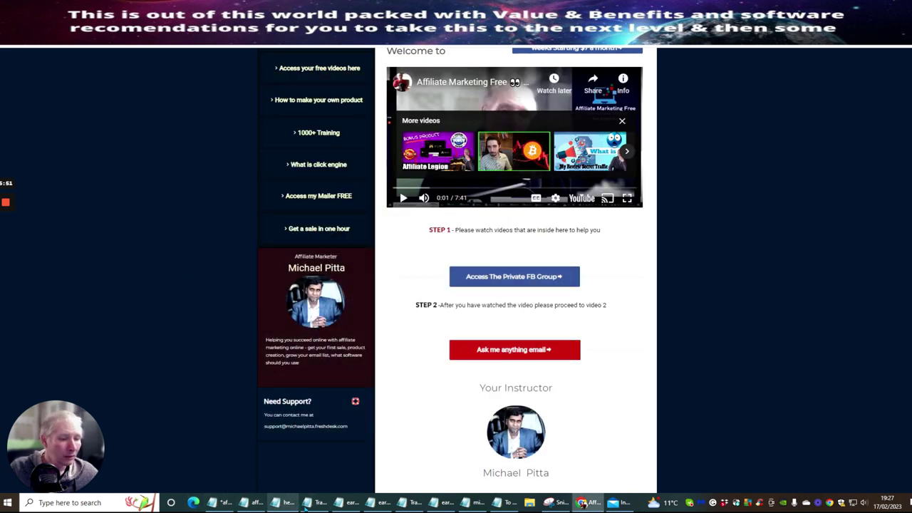
left_click(504, 502)
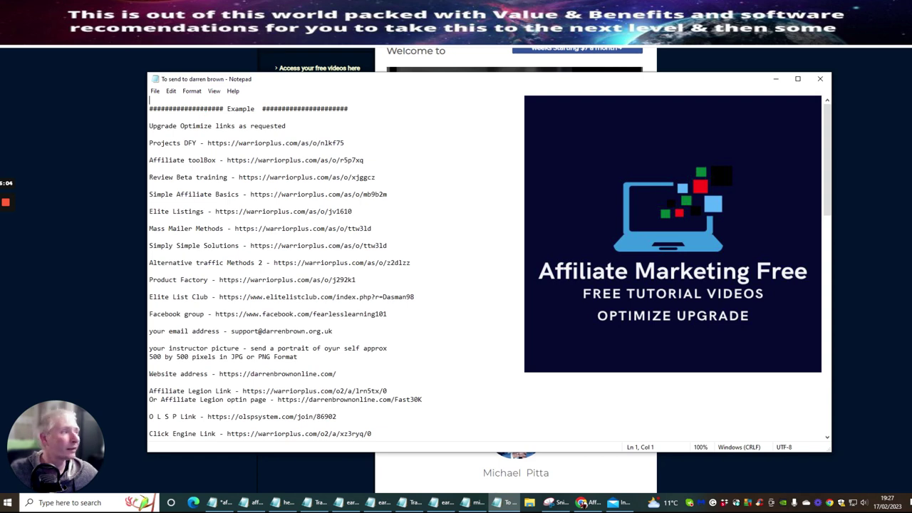
left_click(775, 79)
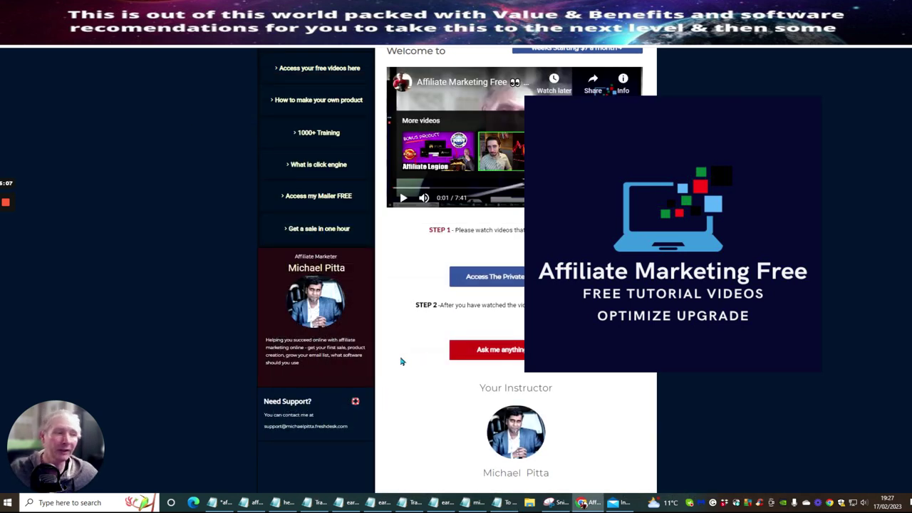
Step: Open the member page's offer for a sale every two weeks from $7 a month and review the Affiliate Legion sales page
scroll(406, 349, "up", 3)
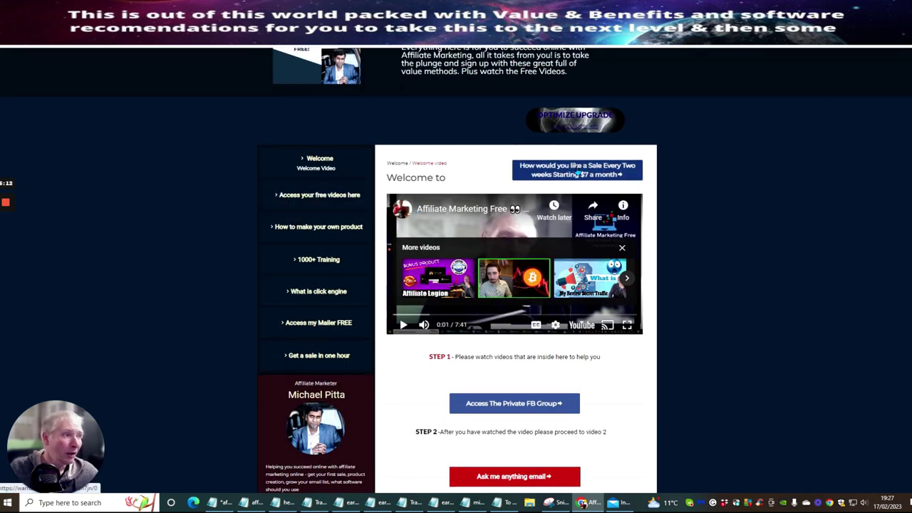
left_click(579, 174)
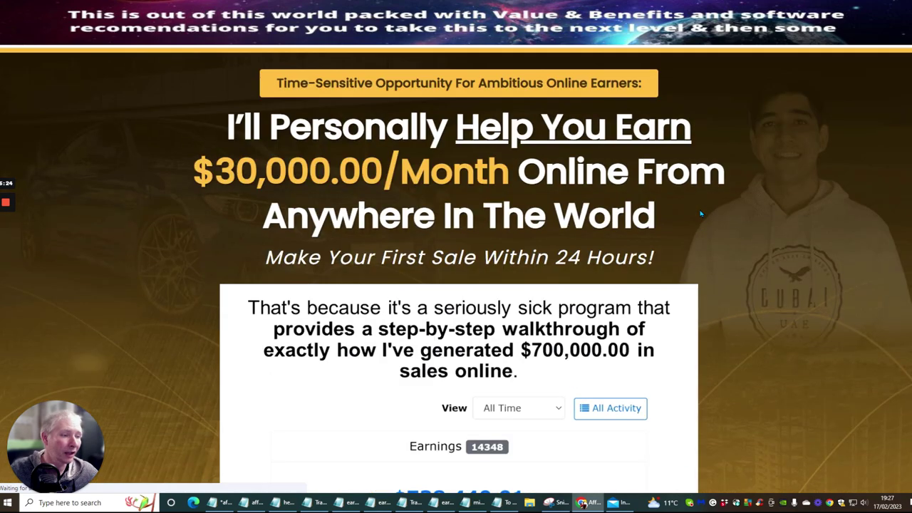
scroll(701, 211, "down", 6)
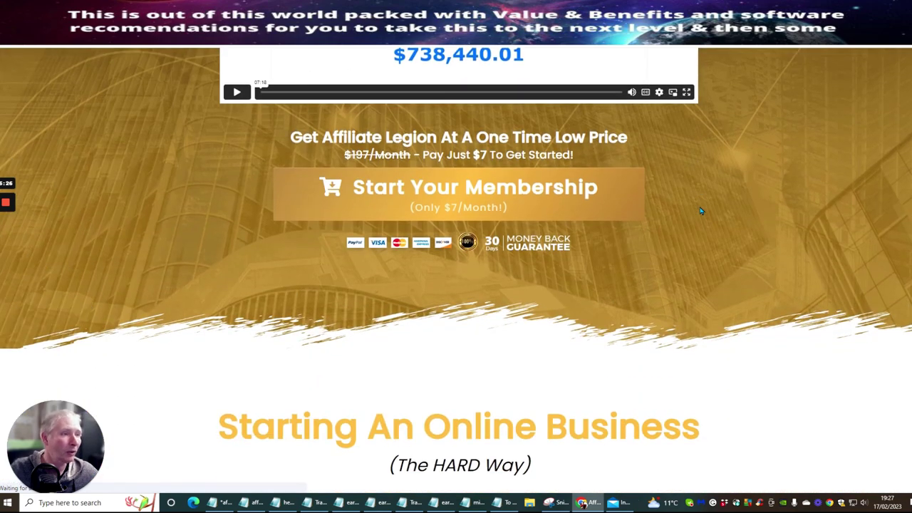
scroll(700, 211, "up", 3)
scroll(719, 215, "up", 4)
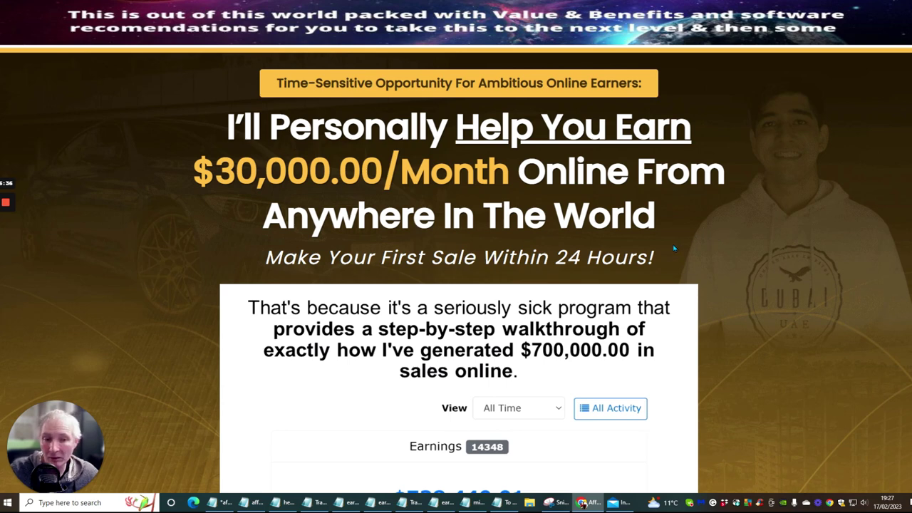
scroll(721, 247, "down", 7)
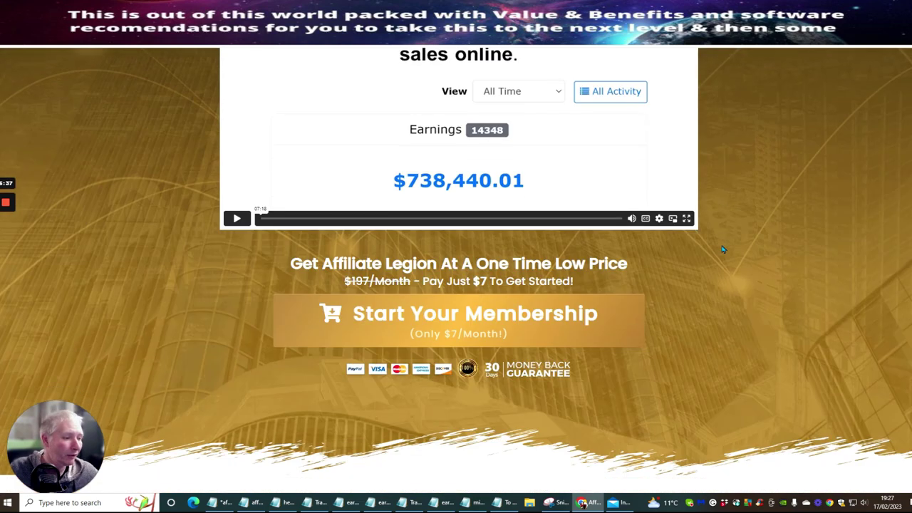
Step: Compare the Affiliate Legion monthly membership with the single payment option and return to the member page
scroll(721, 248, "up", 3)
scroll(722, 248, "down", 4)
scroll(722, 249, "up", 9)
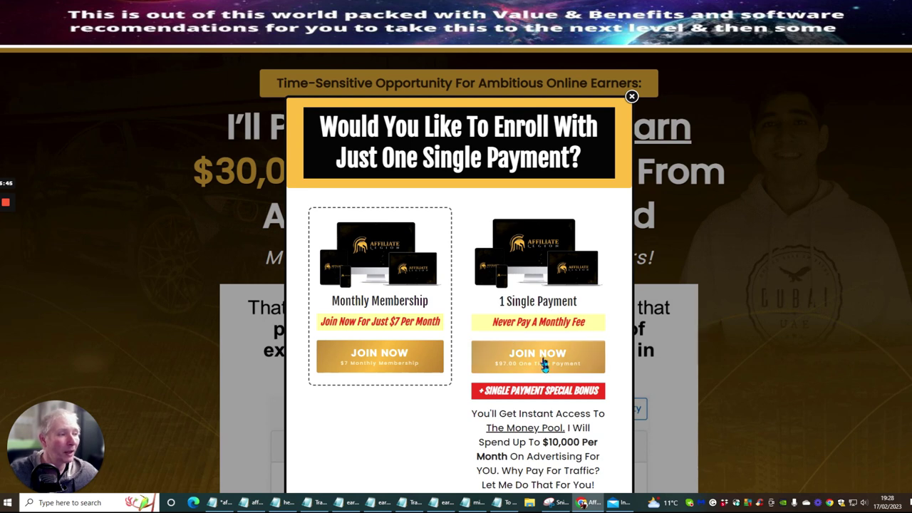
scroll(528, 342, "down", 1)
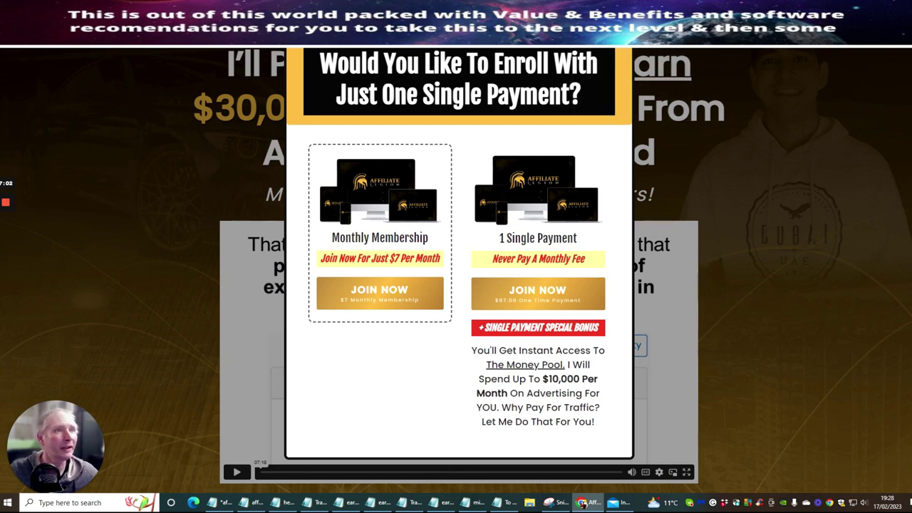
key("ctrl+Tab")
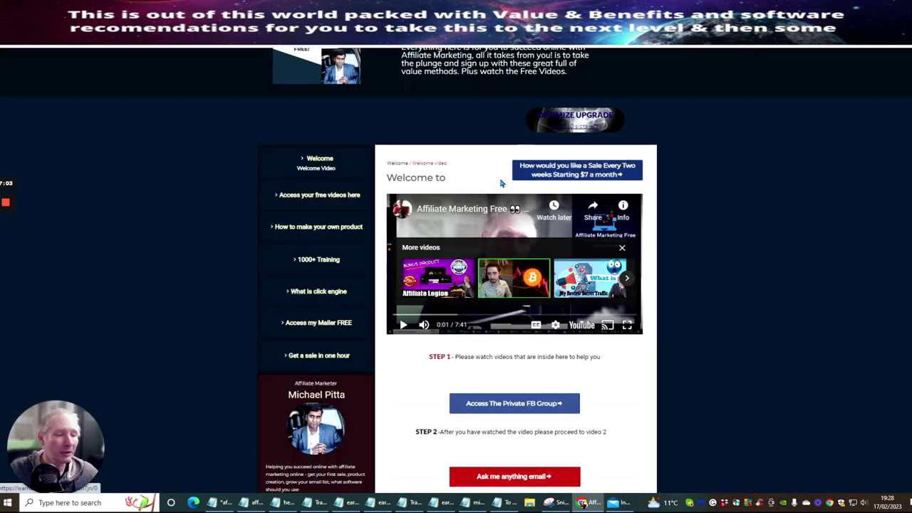
Step: Switch to the Builderall site list and browse the published websites on pages 8 and 11
key("ctrl+Tab")
scroll(507, 169, "down", 3)
scroll(513, 285, "down", 1)
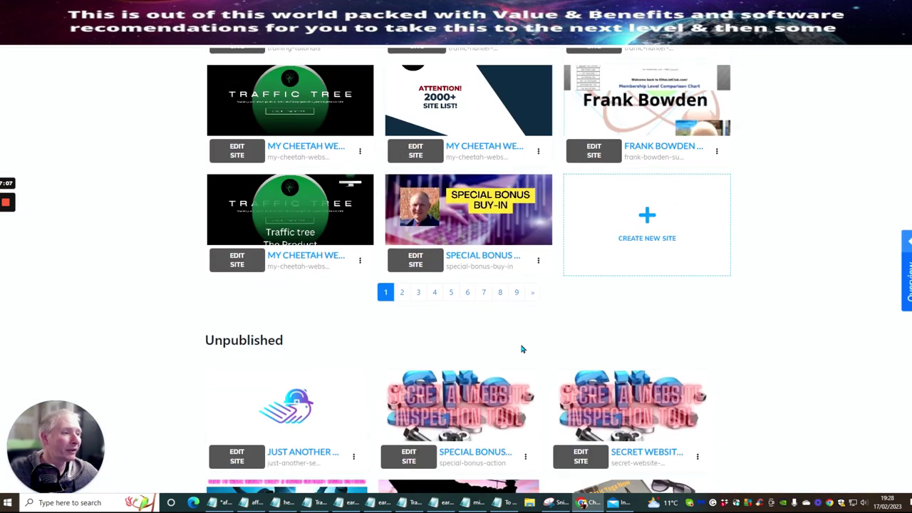
left_click(501, 290)
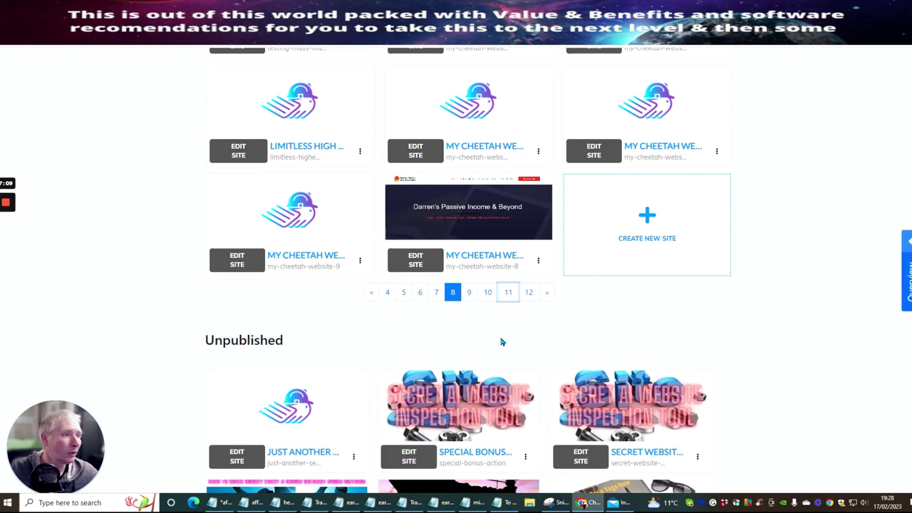
scroll(492, 322, "down", 4)
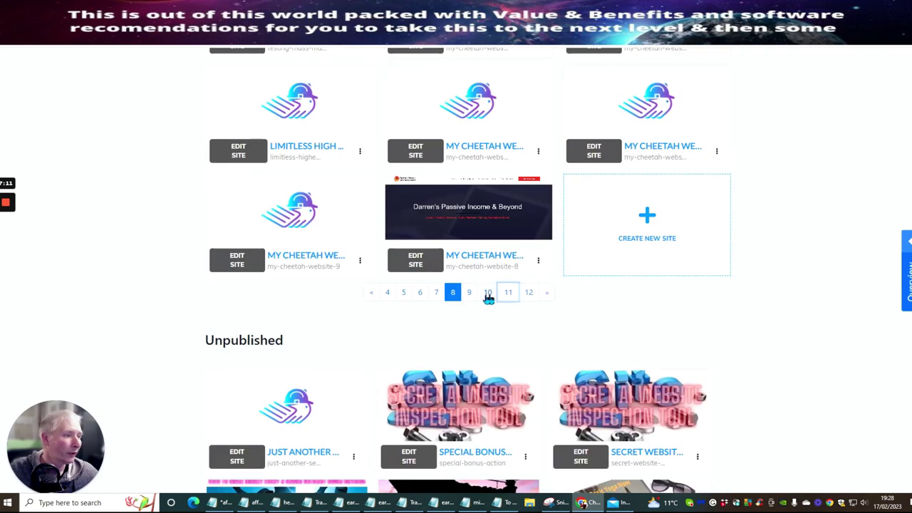
left_click(509, 292)
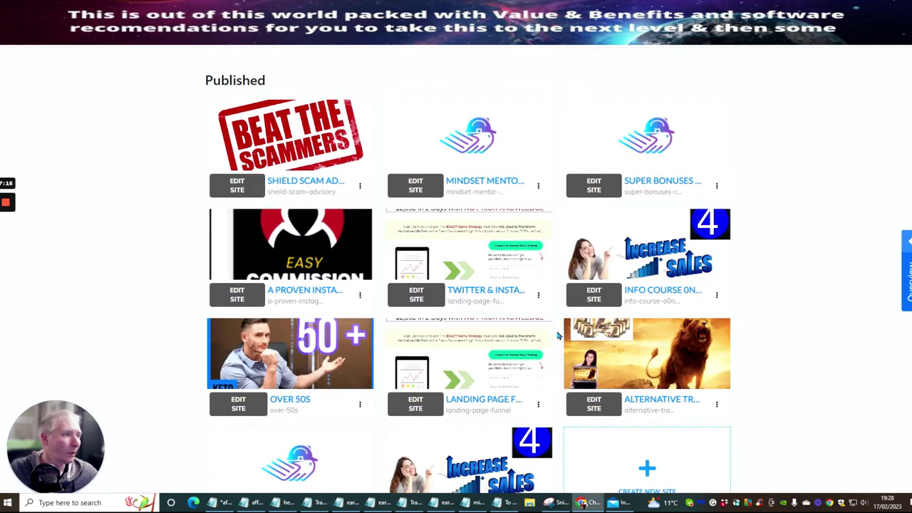
Step: Look through the published websites on page 10 of the site list
left_click(463, 292)
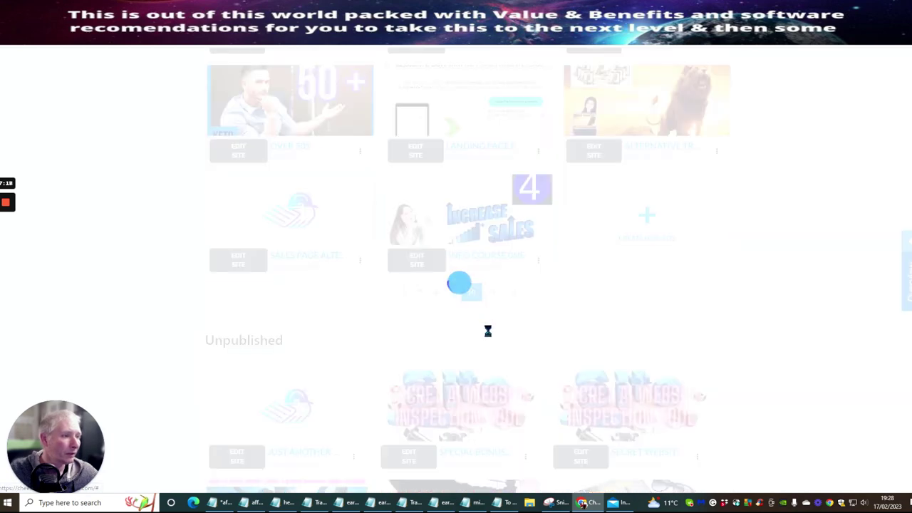
scroll(490, 337, "up", 3)
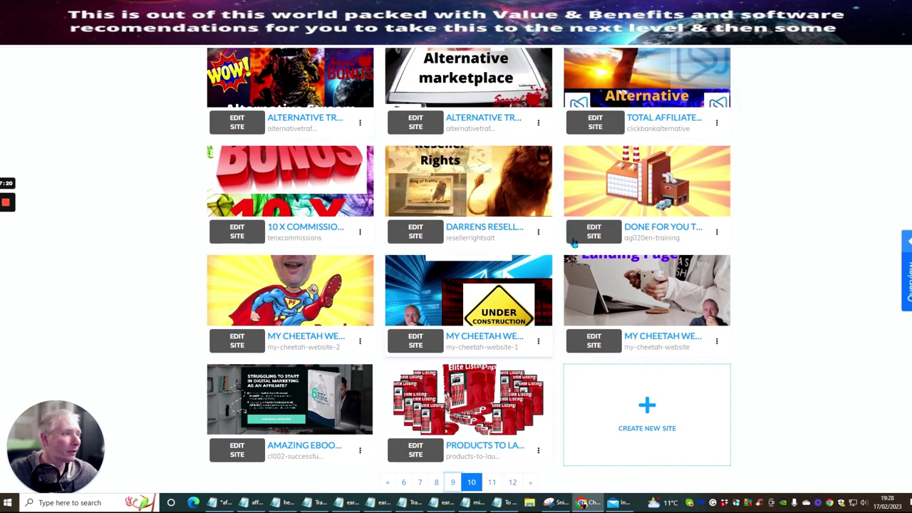
scroll(467, 278, "down", 2)
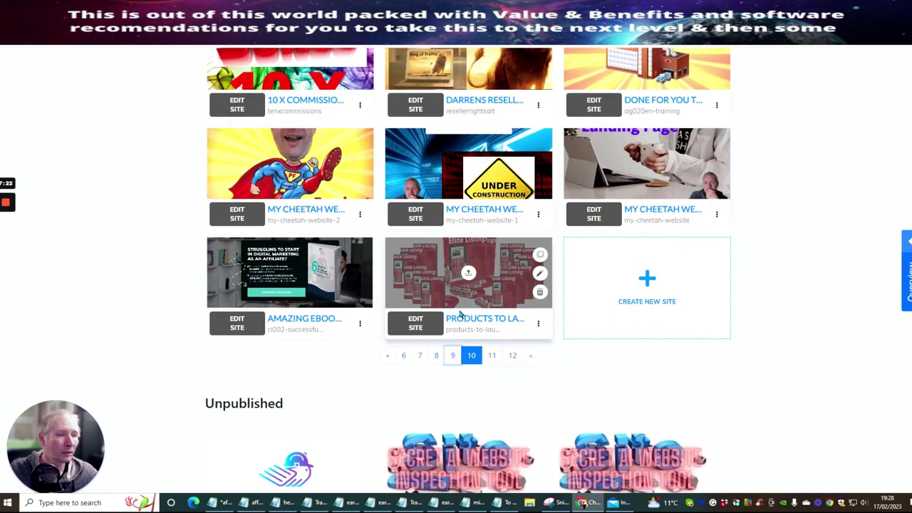
Step: Open page 9 of the published websites and look over its Limitless and Factory sites
left_click(451, 354)
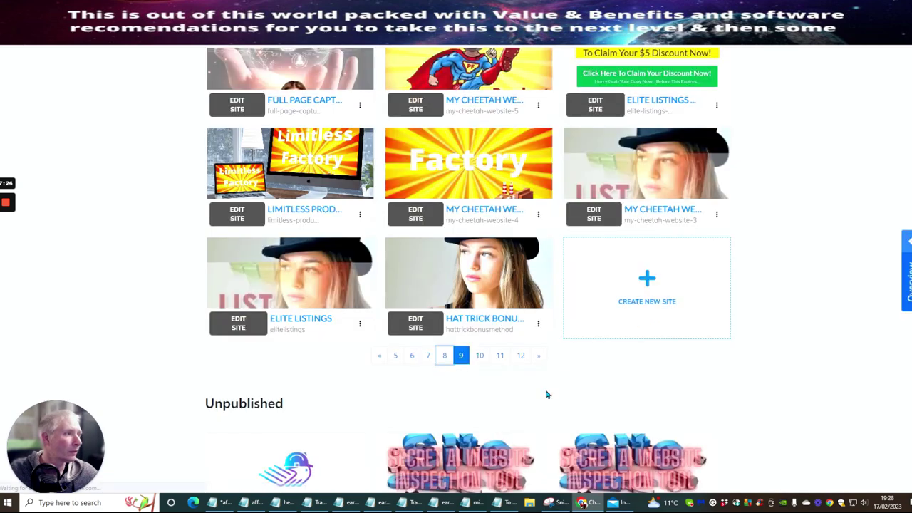
scroll(546, 394, "up", 5)
scroll(547, 394, "down", 3)
scroll(547, 394, "up", 2)
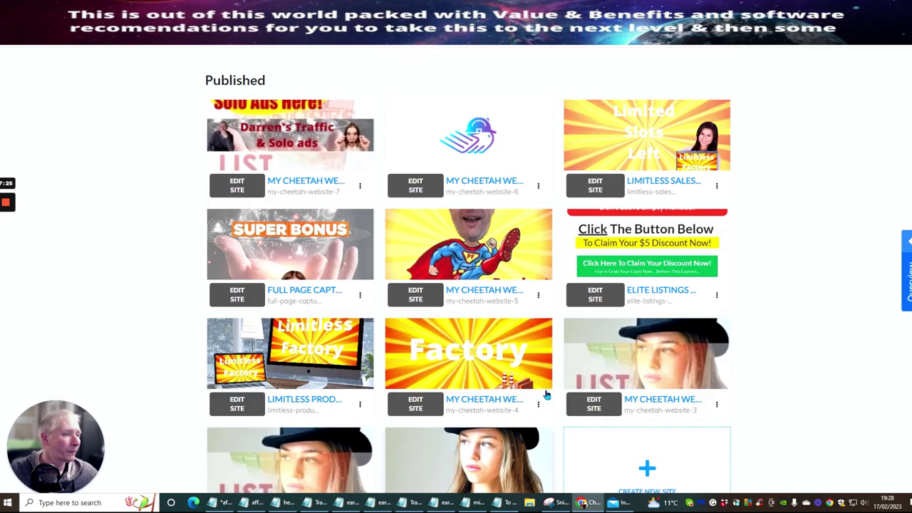
scroll(547, 394, "down", 1)
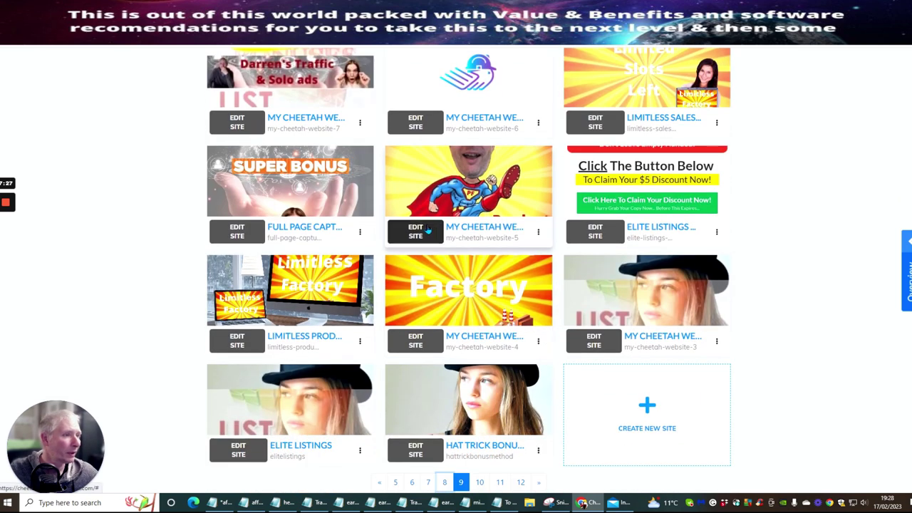
Step: Open the my-cheetah-website-5 site to check its pages and return to the site list
left_click(458, 283)
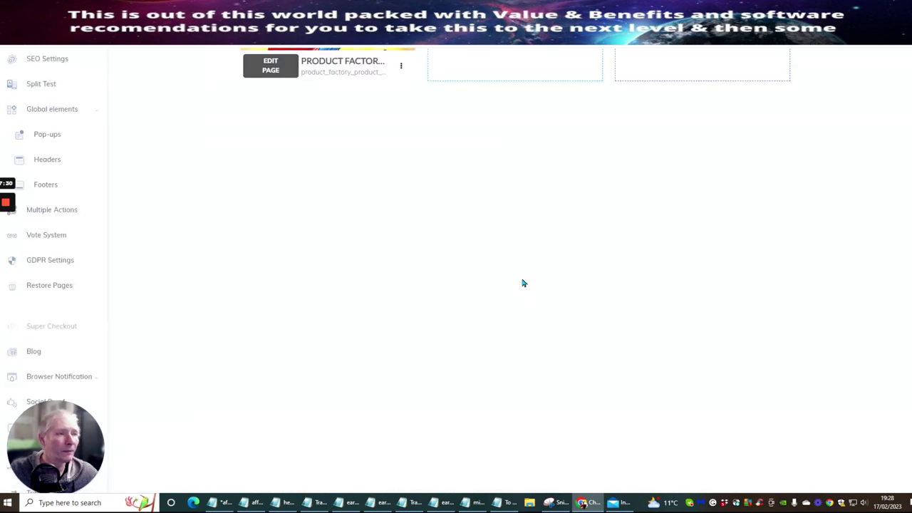
scroll(353, 327, "up", 3)
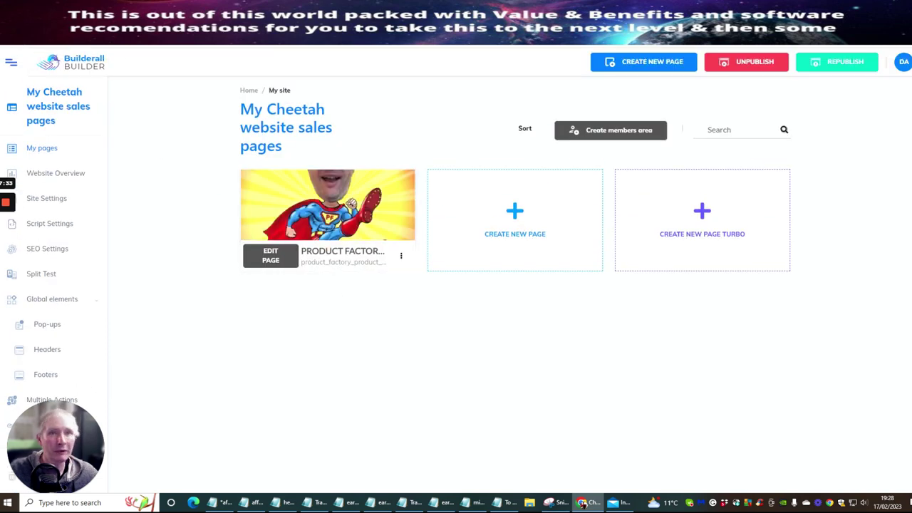
key("alt+Left")
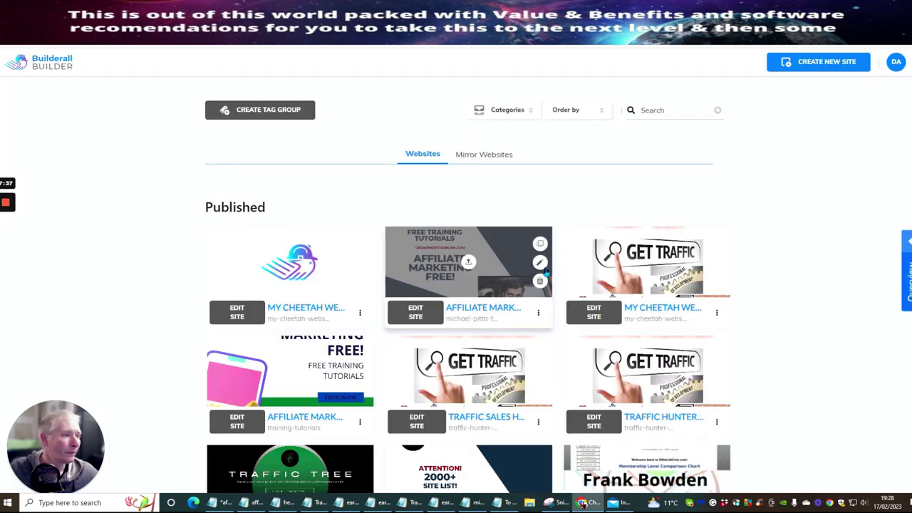
Step: Go back to page 9 of the published websites and look over the sites there
scroll(468, 342, "down", 6)
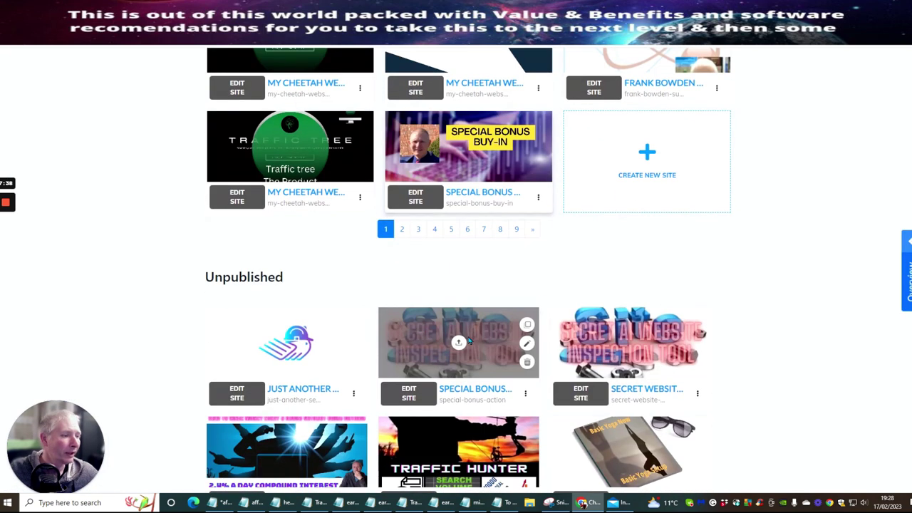
left_click(516, 229)
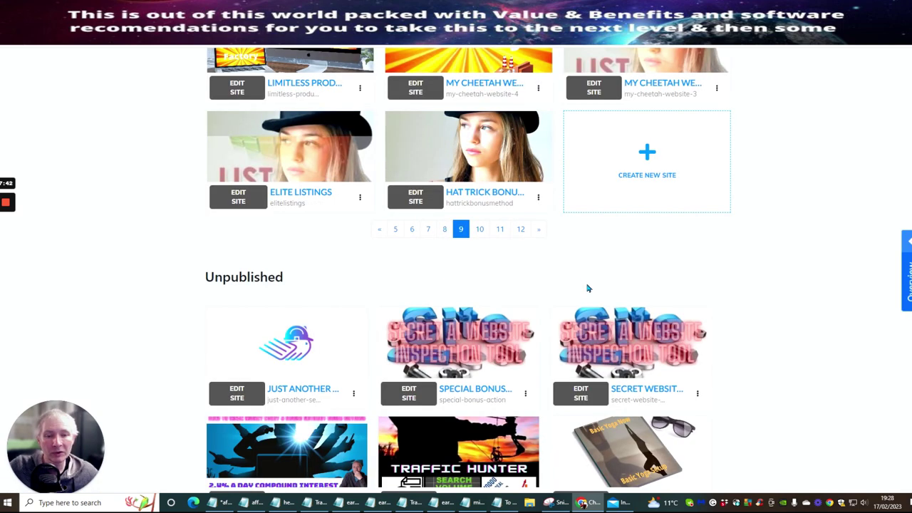
scroll(584, 214, "up", 3)
scroll(573, 256, "down", 3)
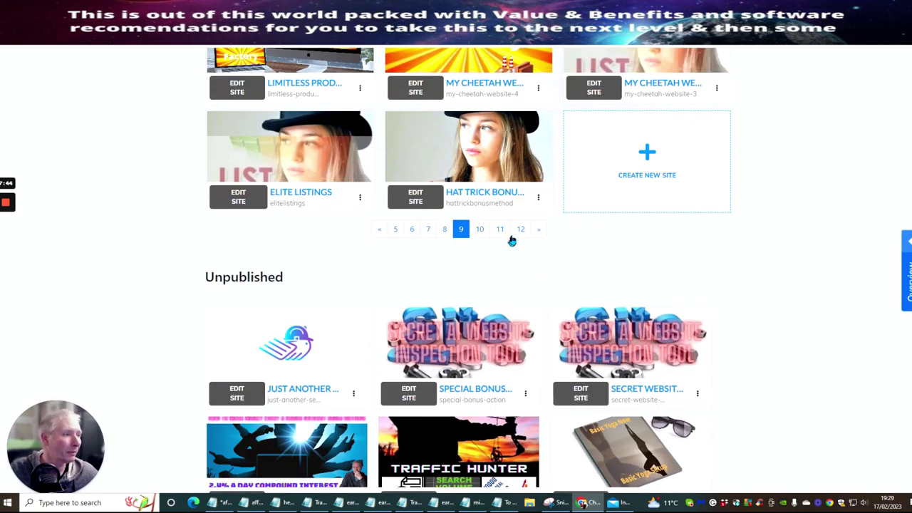
Step: Search for the wanted site among the published websites on pages 10 and 11
left_click(480, 228)
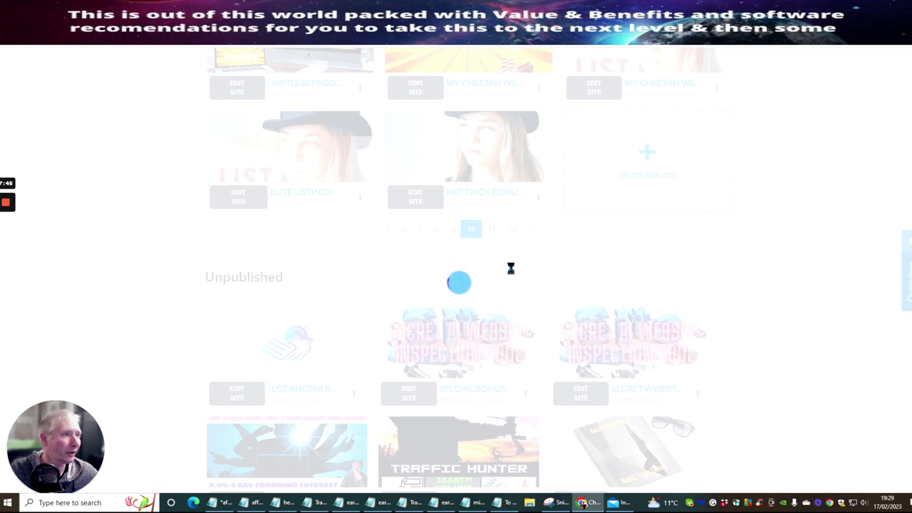
scroll(513, 270, "up", 4)
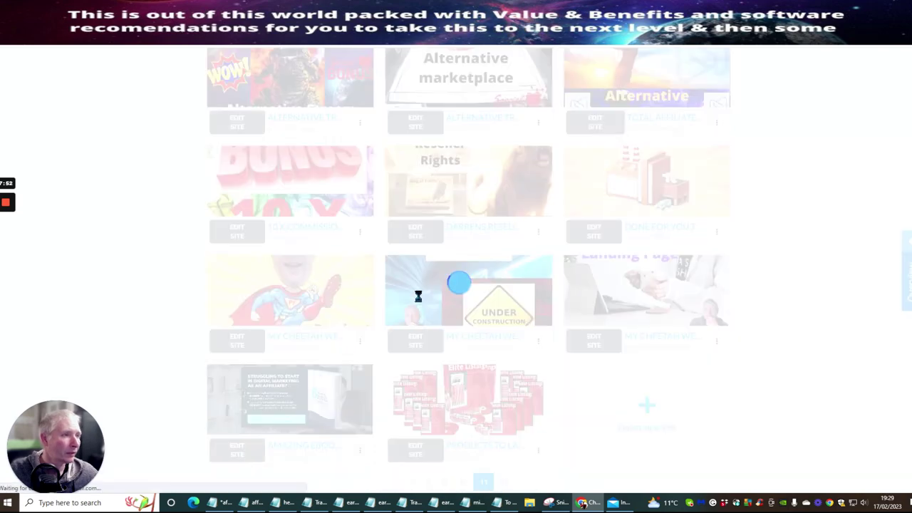
scroll(470, 293, "down", 1)
scroll(473, 294, "up", 2)
scroll(473, 295, "down", 5)
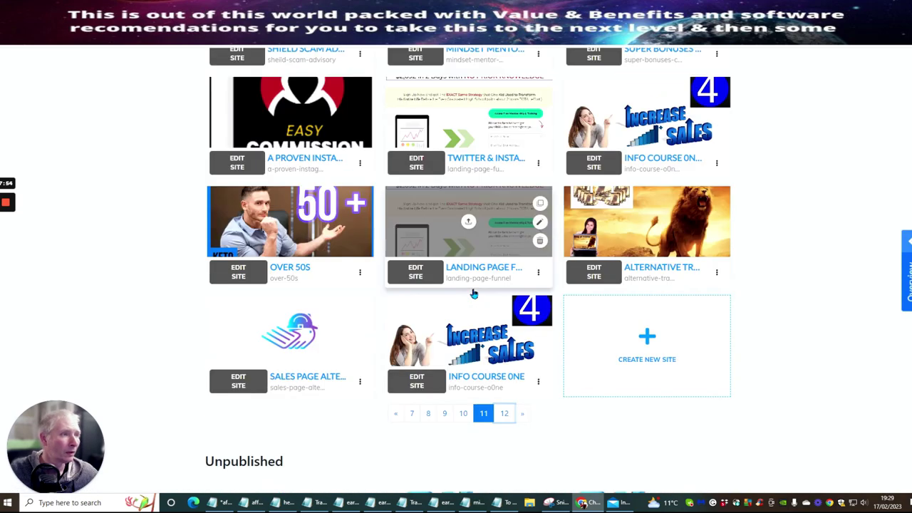
scroll(471, 454, "down", 1)
scroll(456, 427, "up", 5)
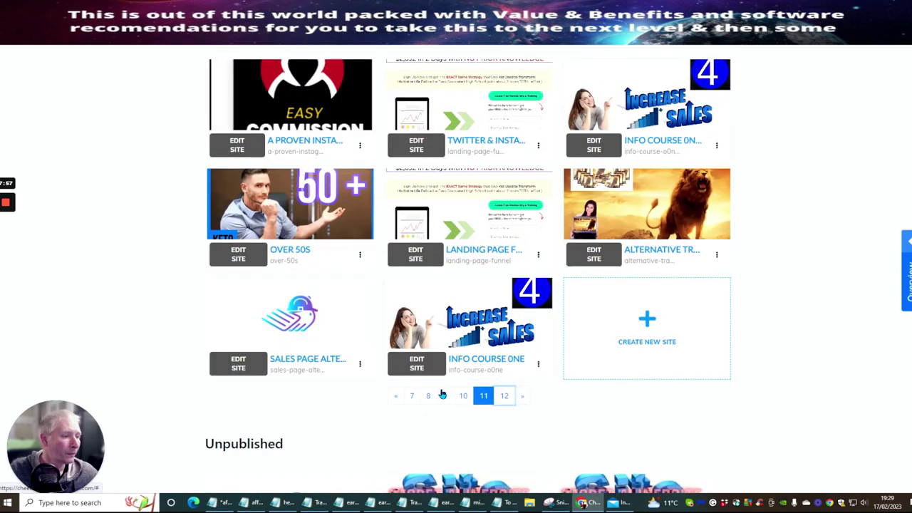
Step: Return to page 9 of the published websites and open the my-cheetah-website-5 site's pages again
left_click(442, 398)
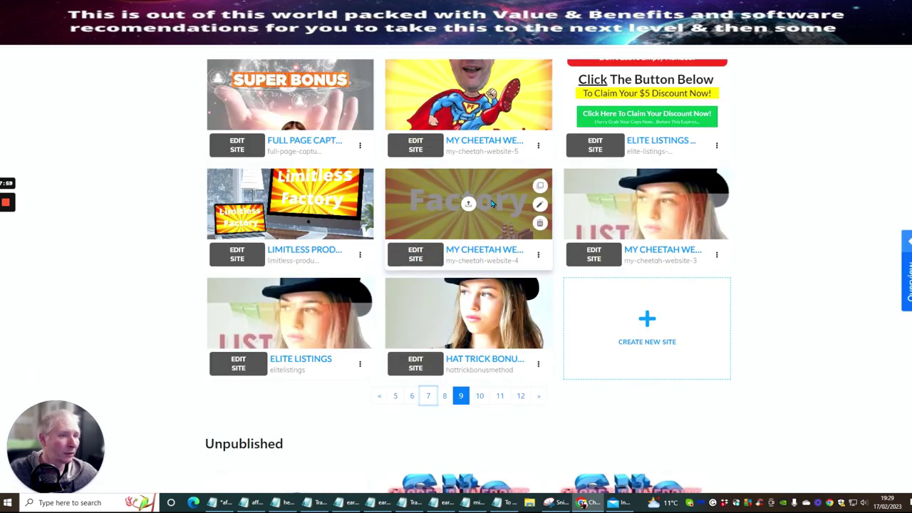
scroll(466, 207, "up", 3)
scroll(491, 201, "down", 1)
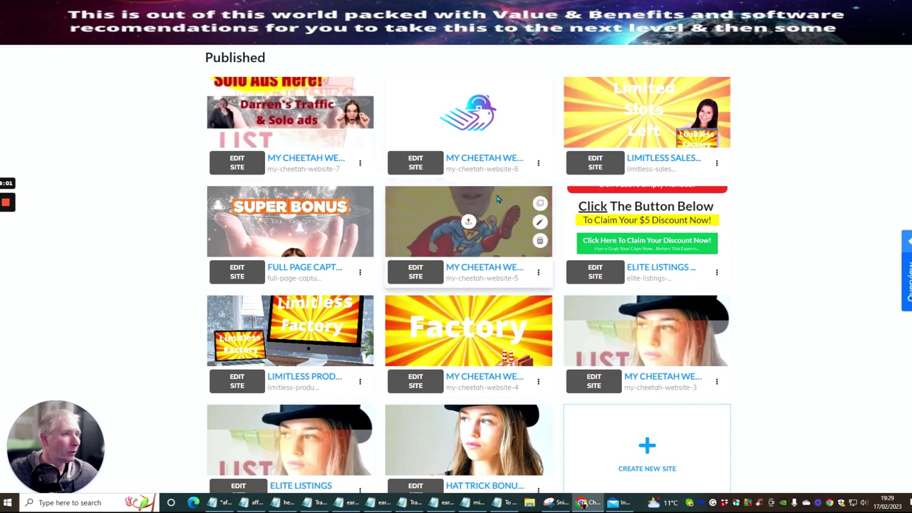
left_click(431, 276)
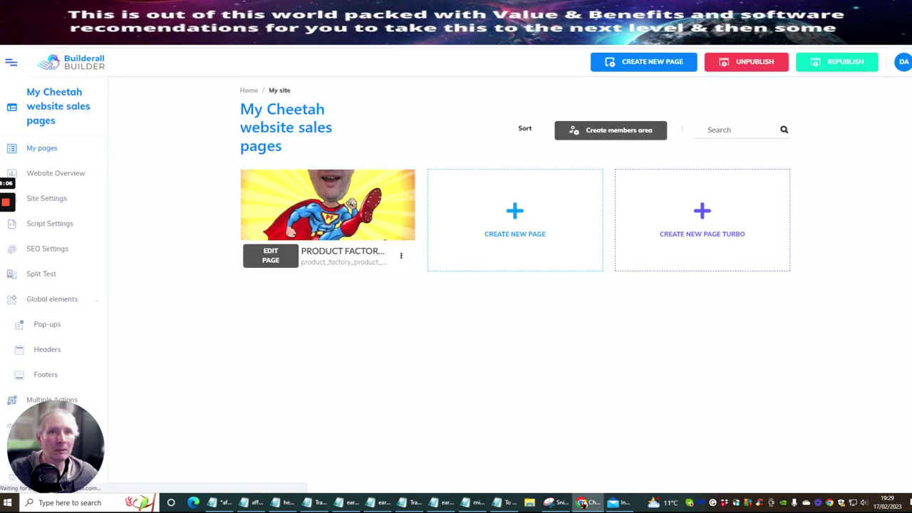
Step: Go back to the site list and open the my-cheetah-website-4 site from page 9 of the published websites
key("alt+Left")
scroll(460, 307, "down", 5)
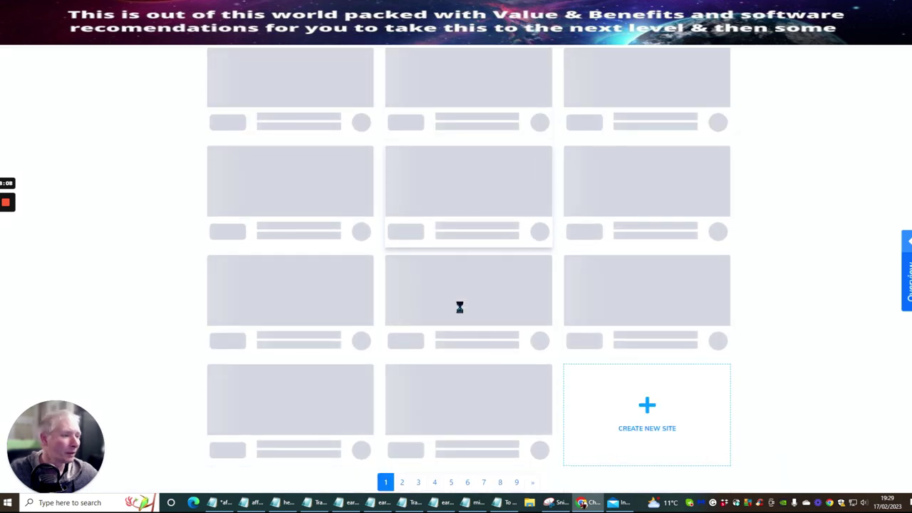
scroll(472, 430, "down", 1)
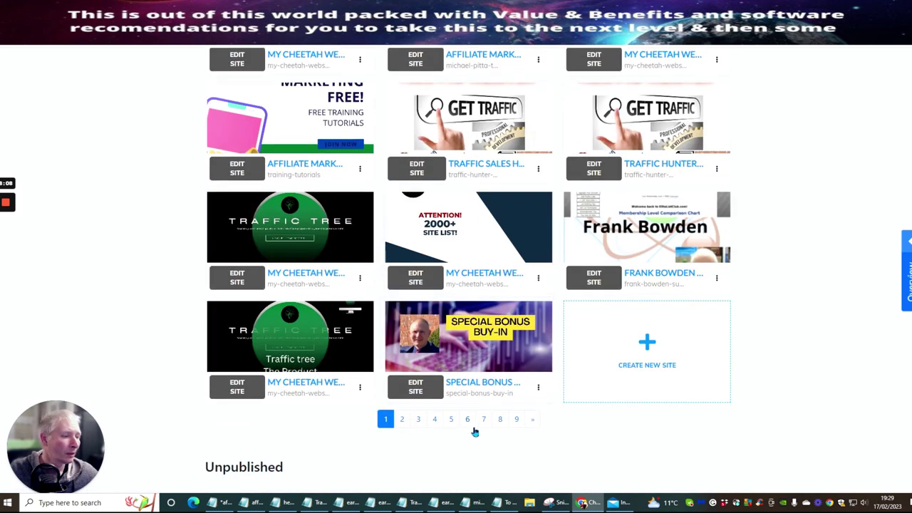
left_click(513, 419)
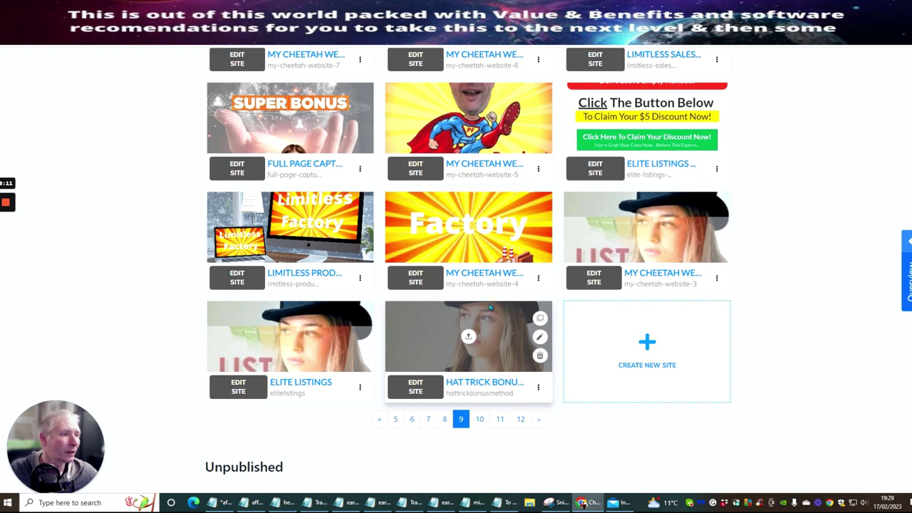
left_click(424, 278)
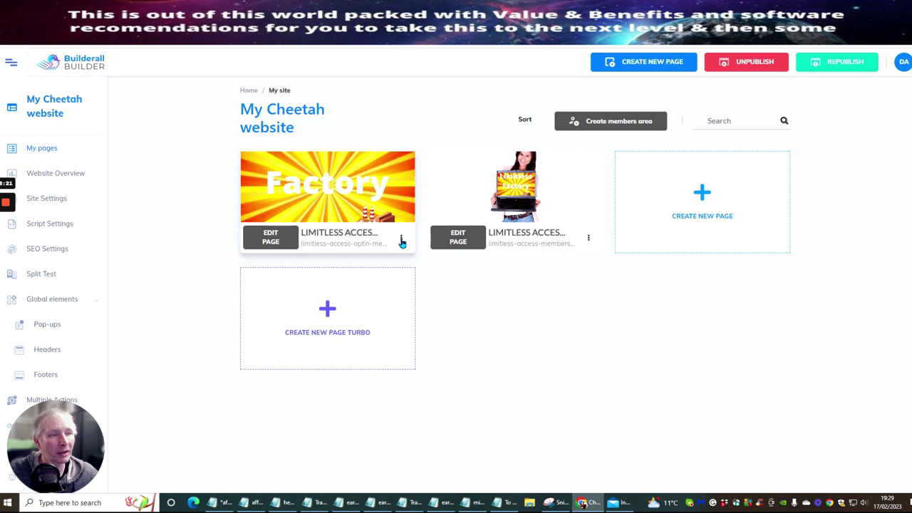
Step: Open the Limitless Access opt-in page in the editor, return to the site's pages and visit its live page
left_click(401, 240)
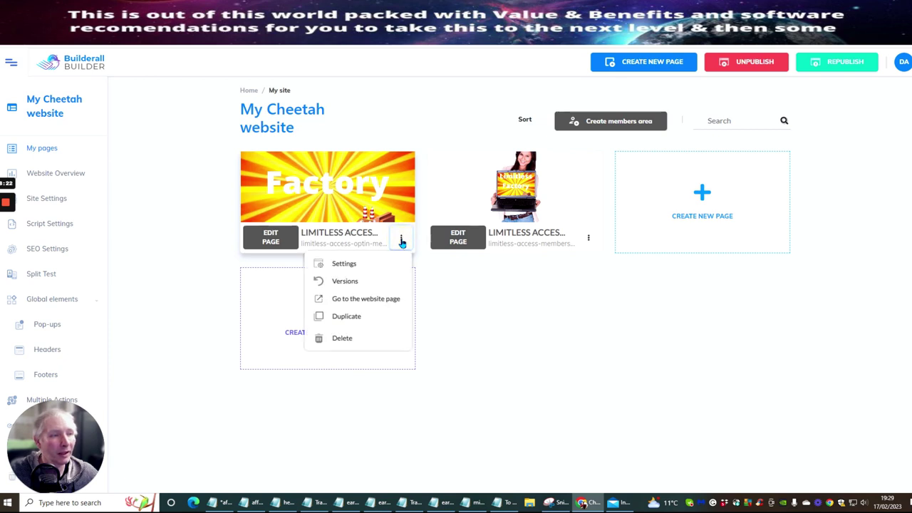
left_click(266, 238)
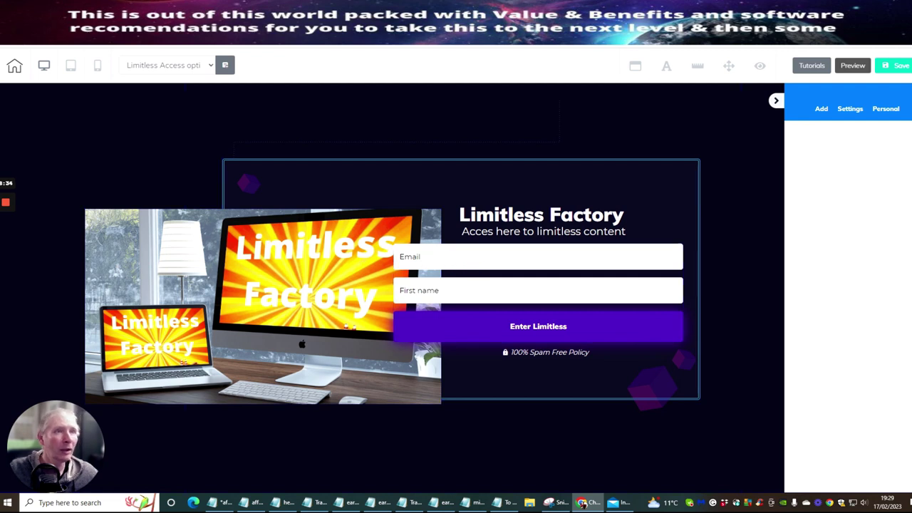
left_click(313, 35)
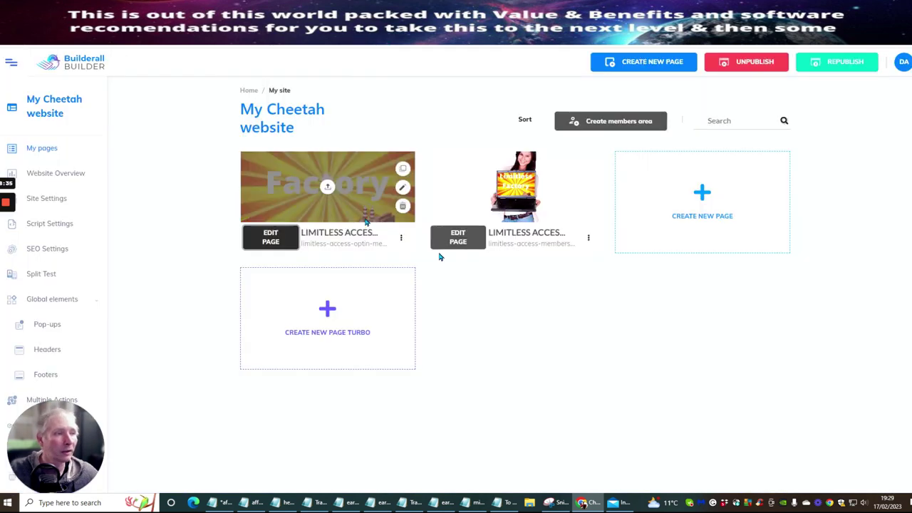
left_click(400, 238)
left_click(375, 304)
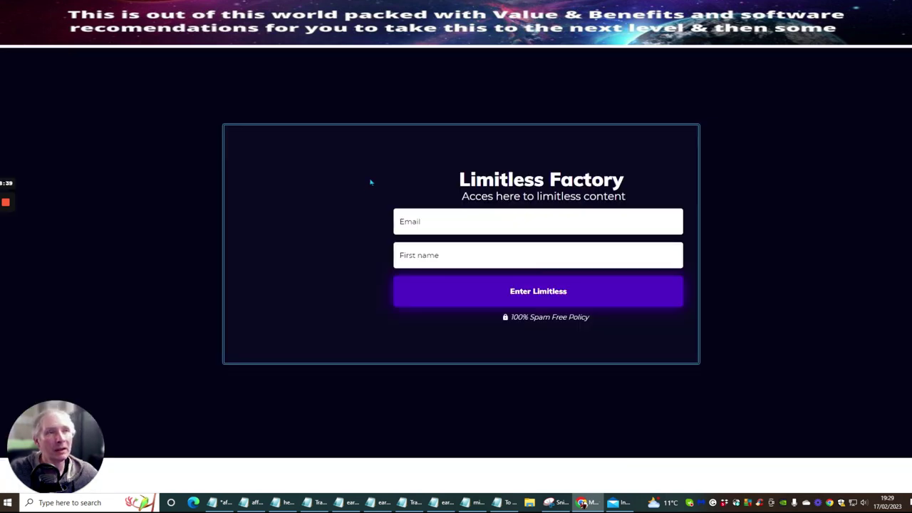
Step: Submit the Limitless Factory opt-in form with an e-mail address and first name, and return to the page's editor
left_click(443, 221)
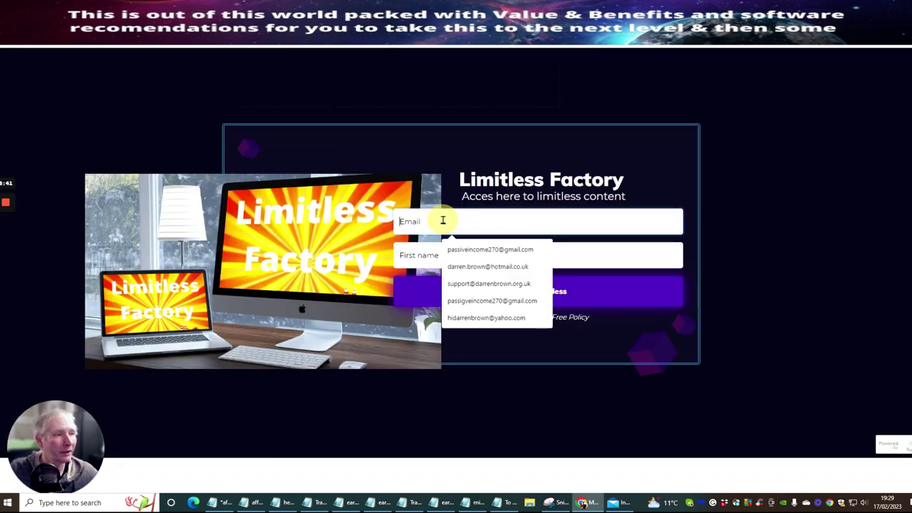
left_click(460, 251)
left_click(438, 258)
left_click(450, 285)
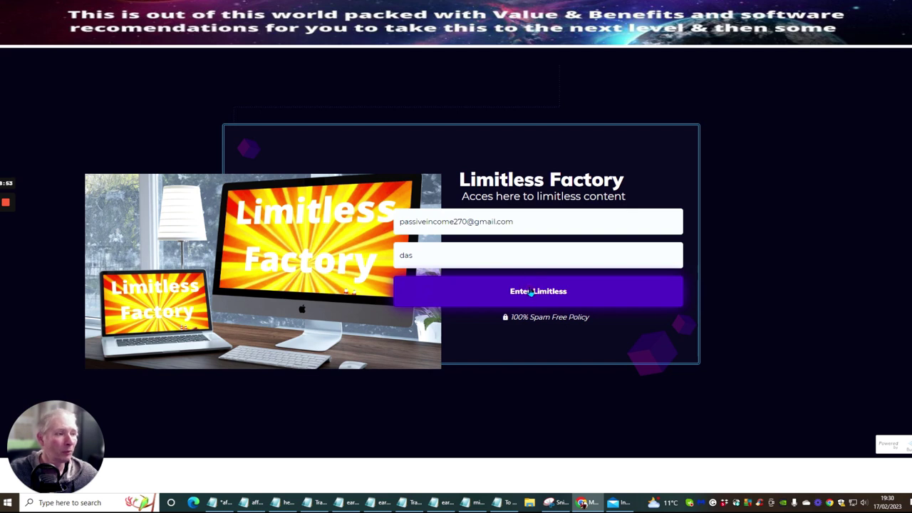
left_click(503, 299)
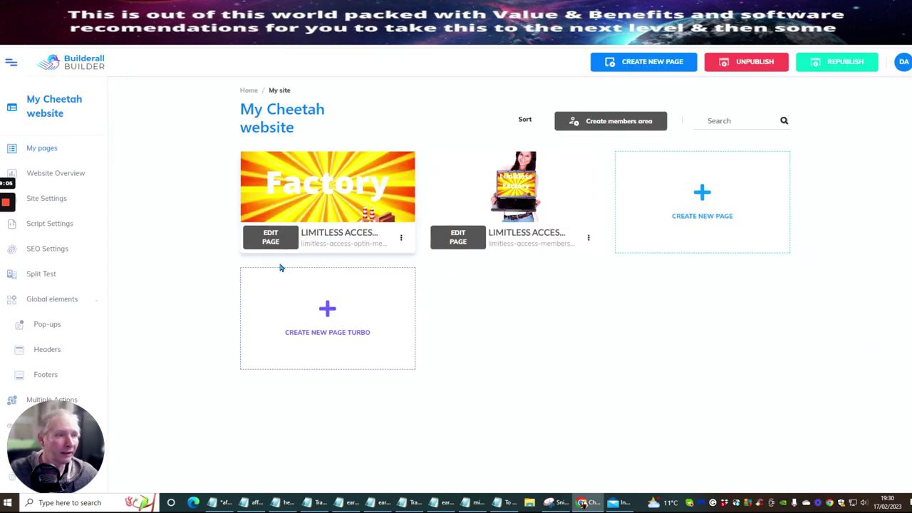
left_click(334, 39)
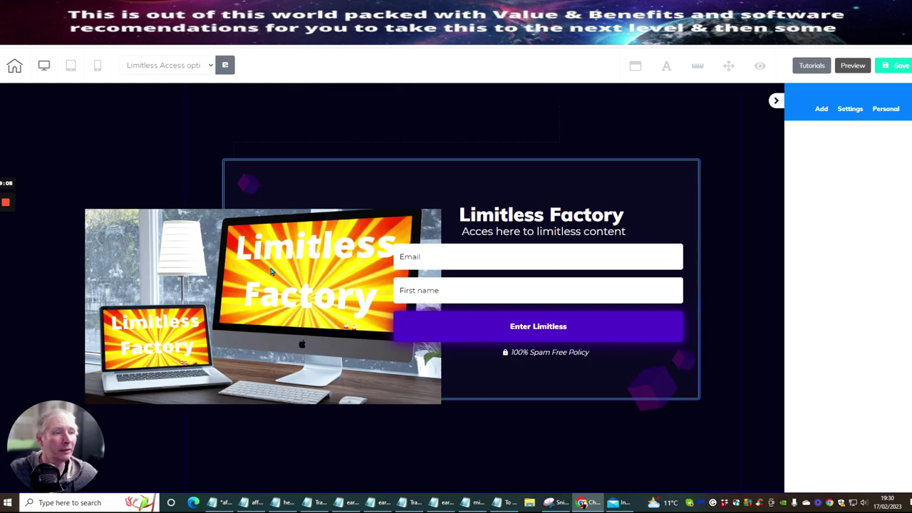
Step: Open the list selection for the opt-in page's MailingBoss form, select Limitless Membership and browse the remaining lists
left_click(461, 256)
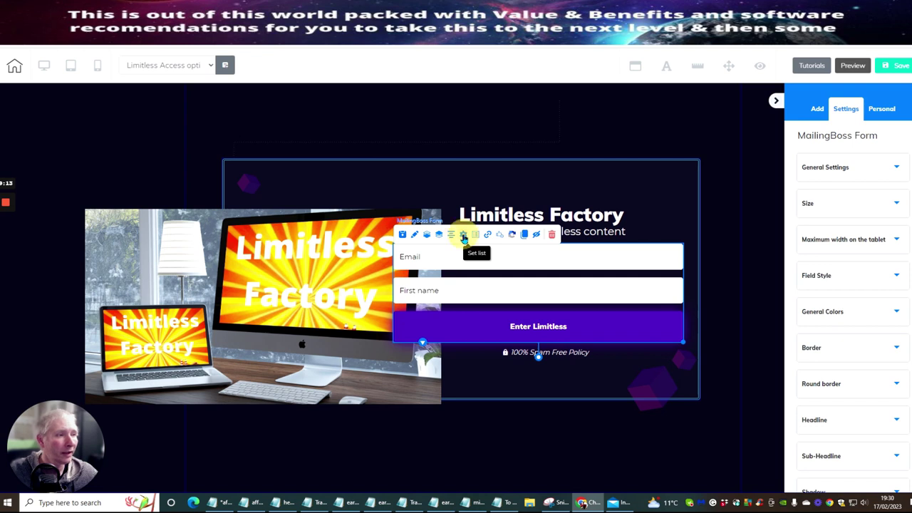
left_click(463, 235)
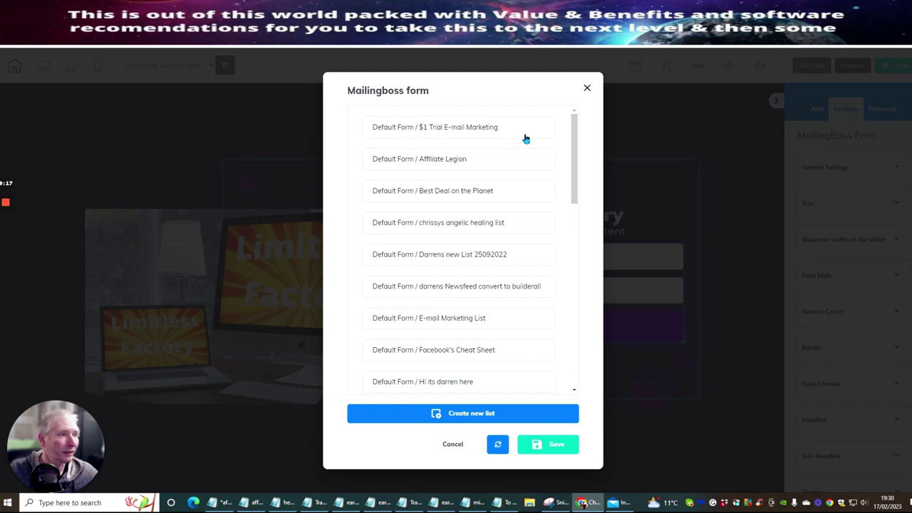
left_click_drag(576, 147, 578, 210)
left_click(394, 277)
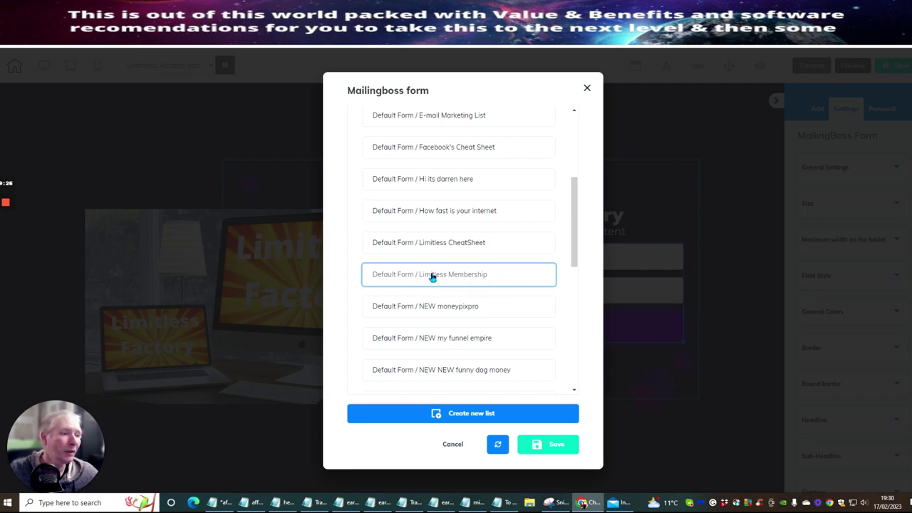
left_click_drag(574, 201, 570, 352)
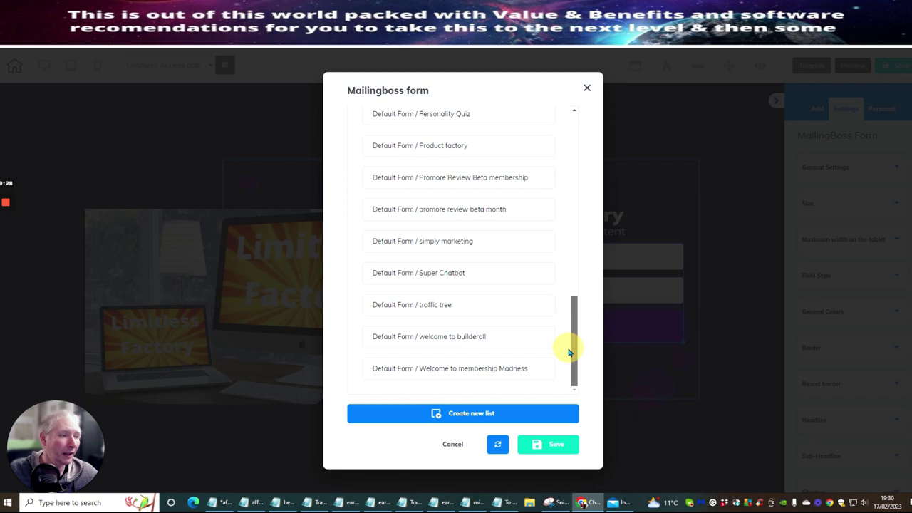
Step: Choose to create a new MB 5.0 list and start a new list in MailingBoss
left_click(444, 414)
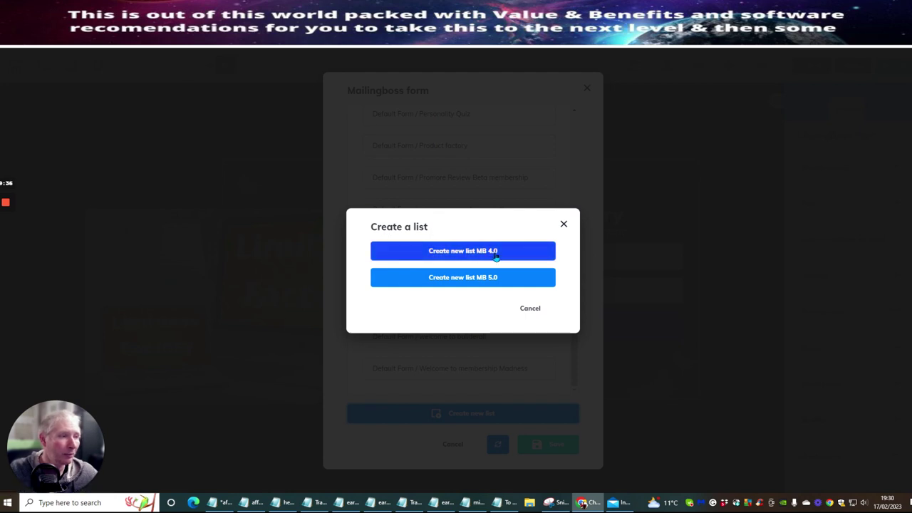
left_click(457, 280)
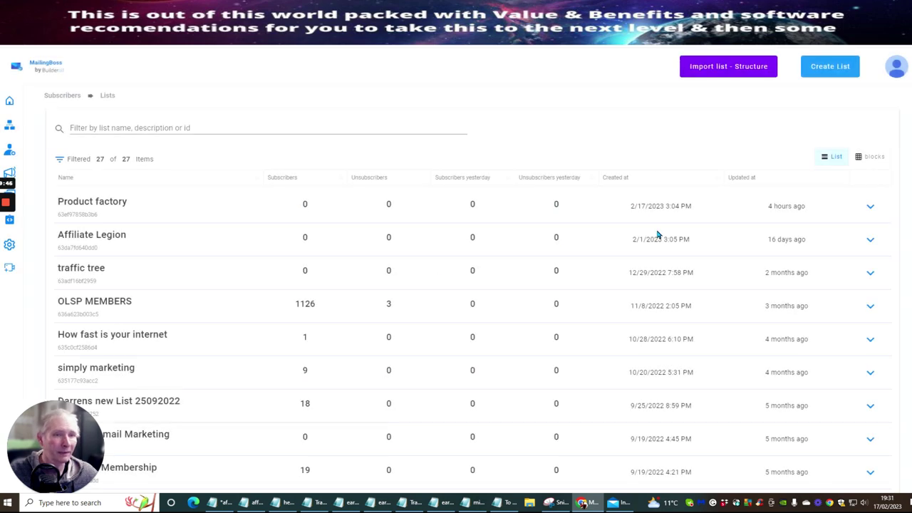
left_click(816, 68)
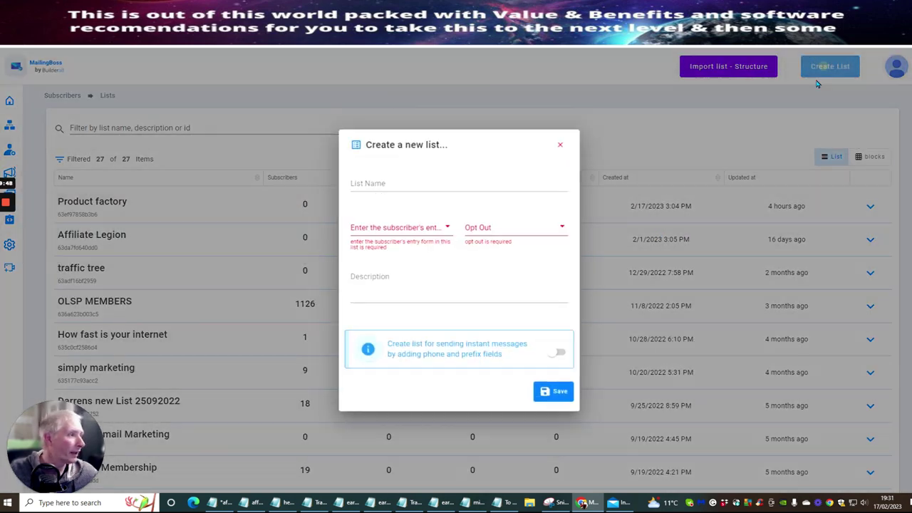
Step: Name the new list "new limitless membership yellow"
left_click(389, 180)
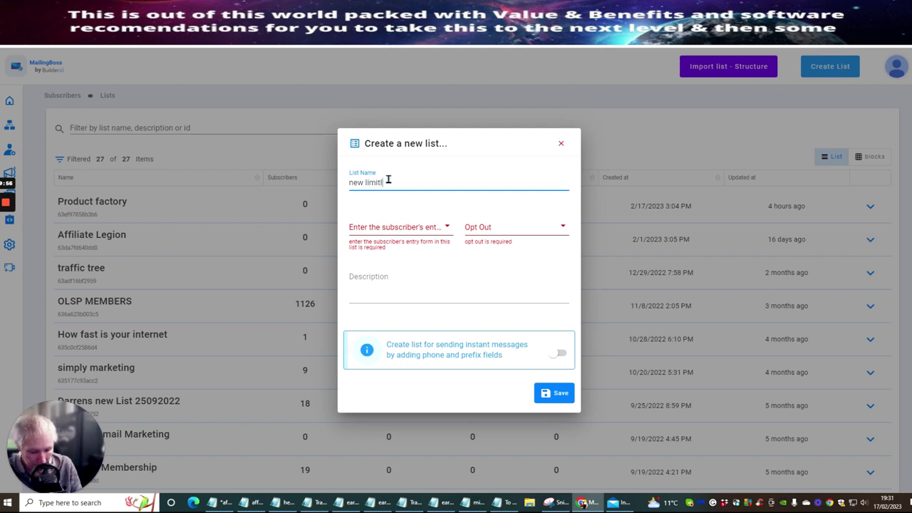
double_click(389, 182)
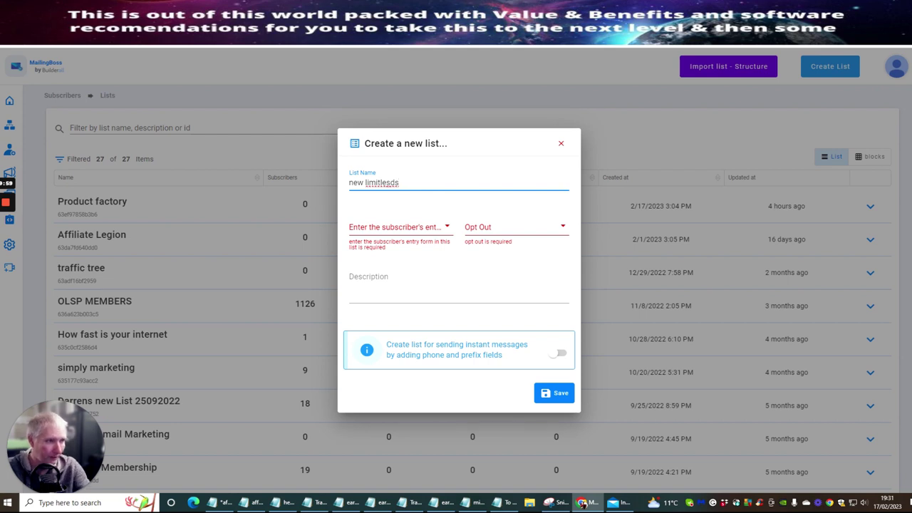
key("BackSpace")
key("BackSpace")
key("BackSpace")
key("BackSpace")
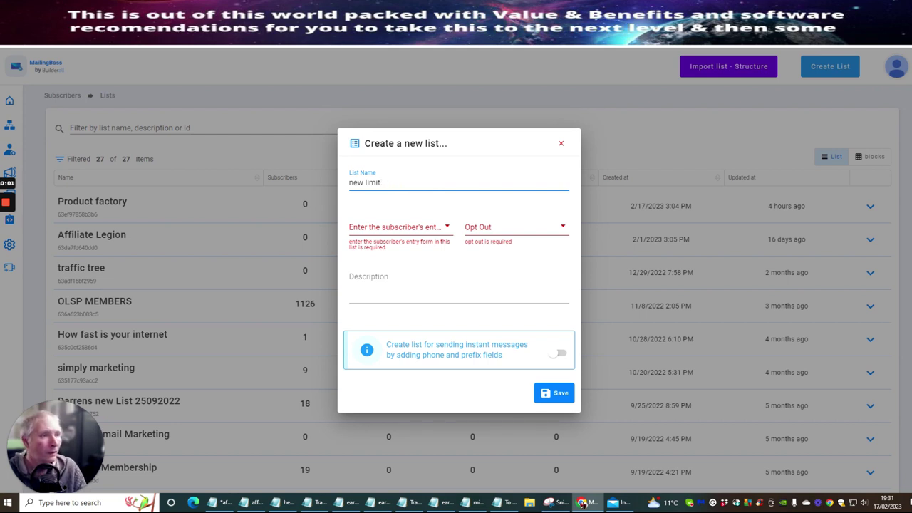
type("ess")
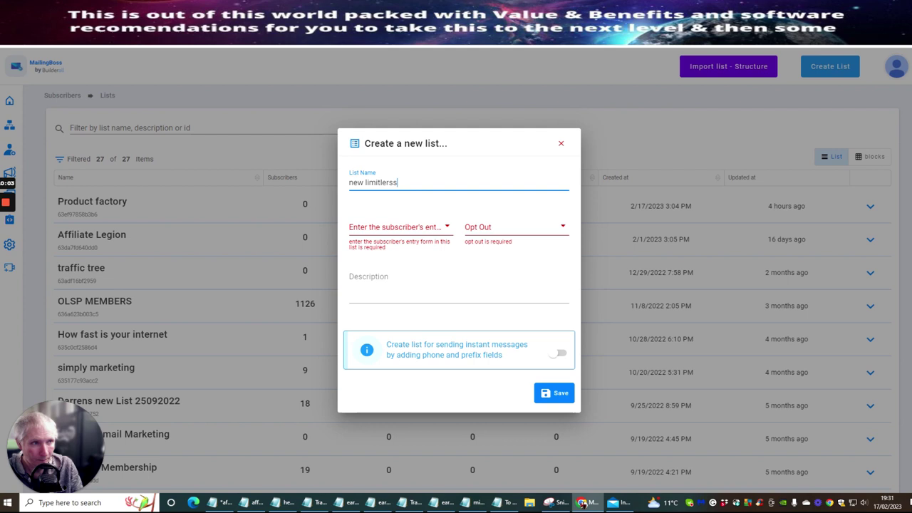
key("BackSpace")
key("BackSpace")
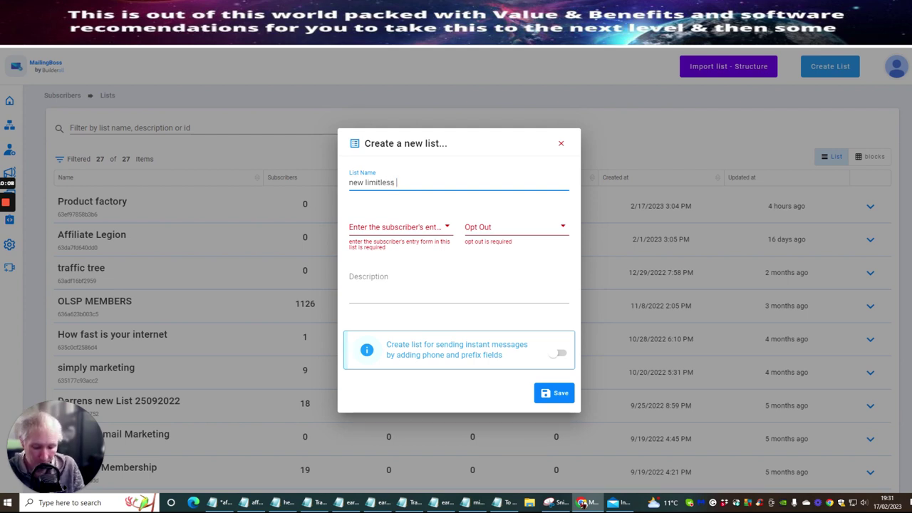
type("ss membership yelobw")
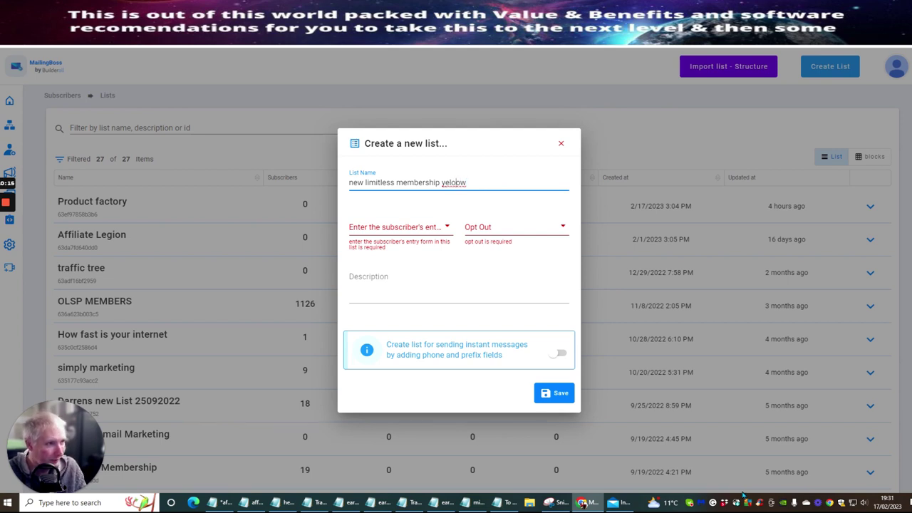
key("BackSpace")
key("BackSpace")
key("BackSpace")
type("low")
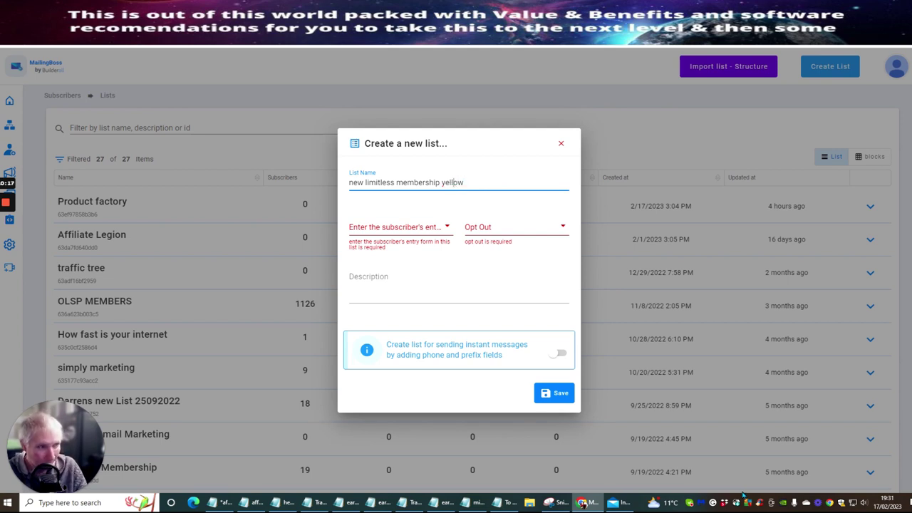
Step: Set both the subscriber's entry form and the opt out of the new list to Double
left_click(396, 233)
left_click(378, 237)
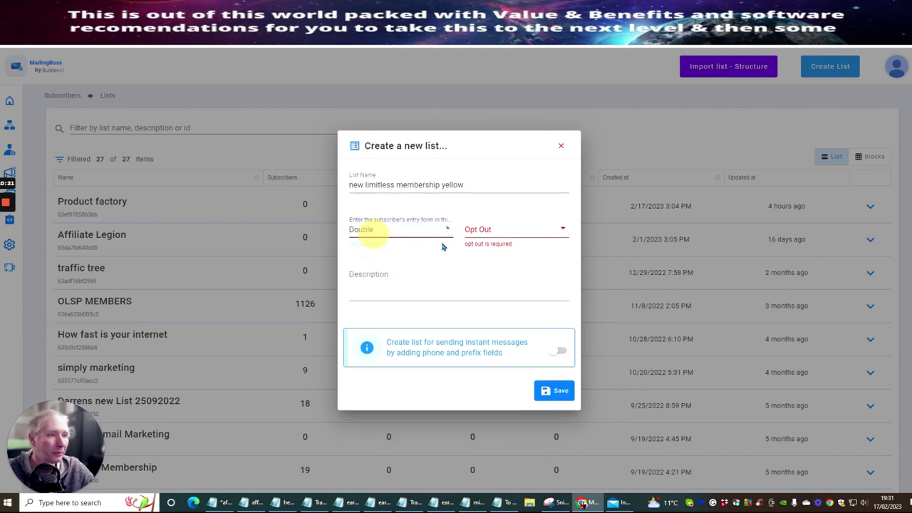
left_click(507, 230)
left_click(491, 239)
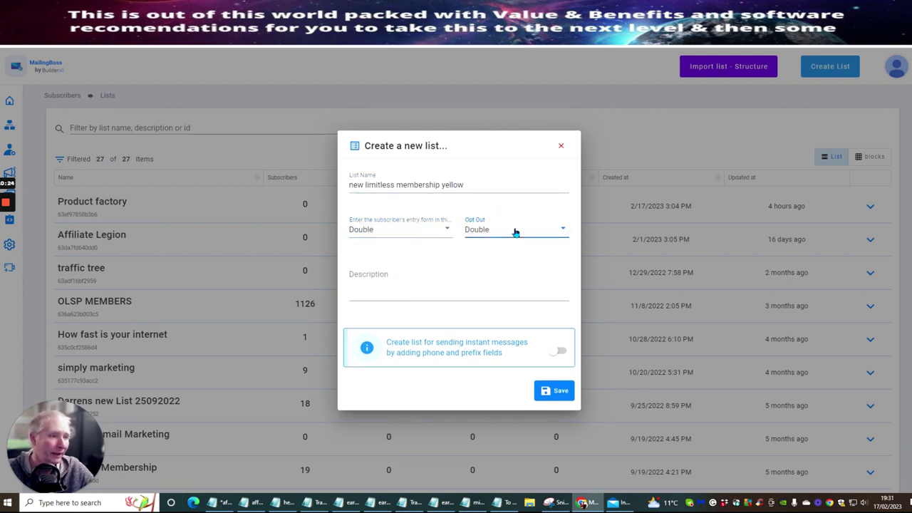
Step: Describe the list as "this is a membership for limitless yellow" and save it
left_click(395, 289)
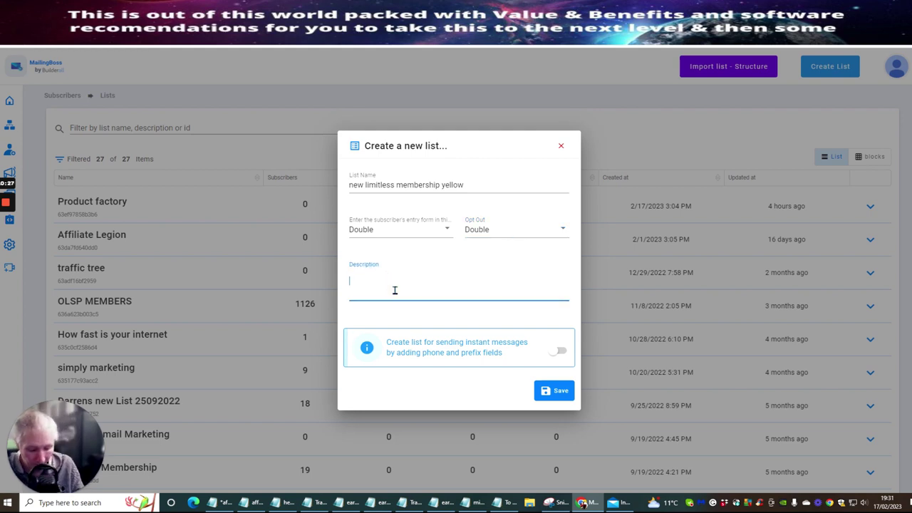
type("thi si s a memnbetrsdh")
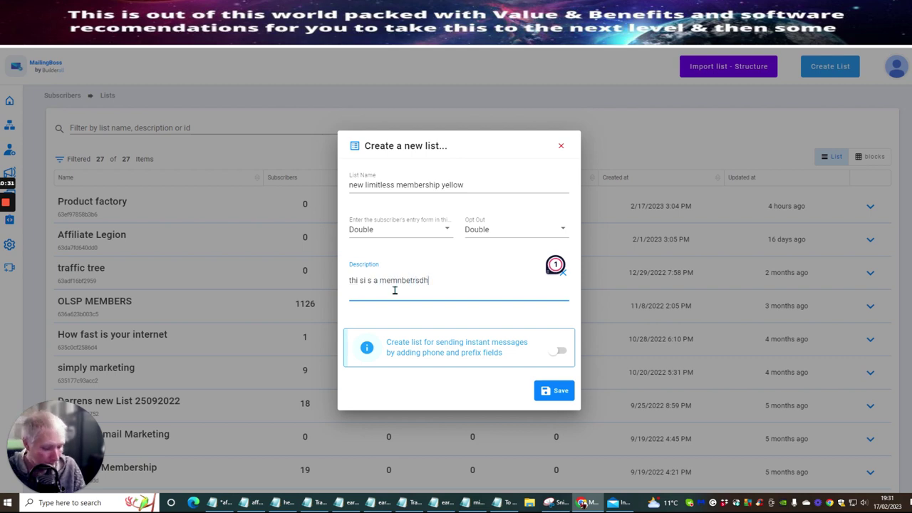
key("BackSpace")
key("BackSpace")
key("BackSpace")
key("BackSpace")
key("BackSpace")
key("BackSpace")
key("BackSpace")
key("BackSpace")
key("BackSpace")
key("BackSpace")
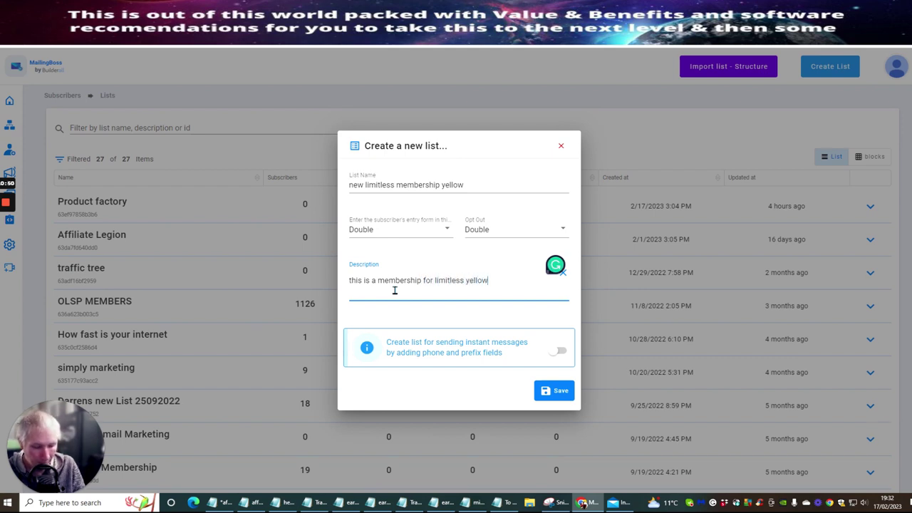
left_click(546, 391)
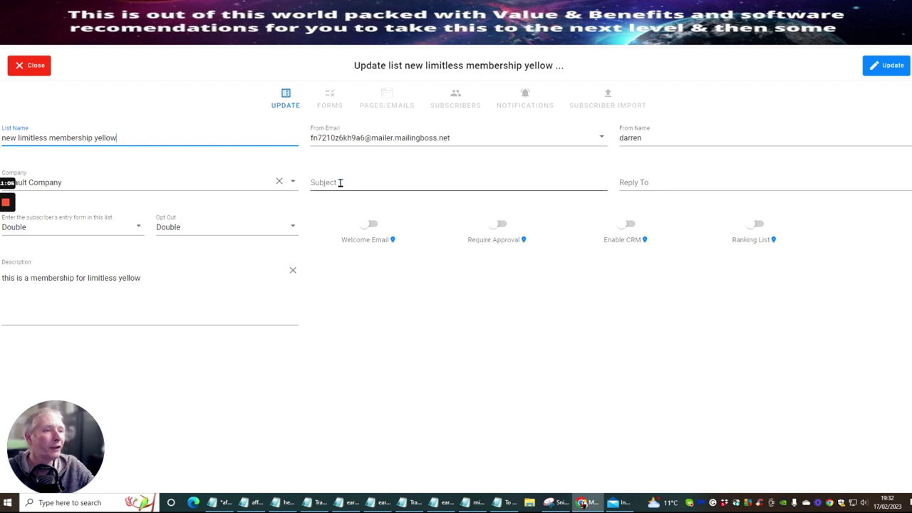
Step: Turn on the new list's welcome email and add a text block below the list name on its Subscribe form page
left_click(370, 224)
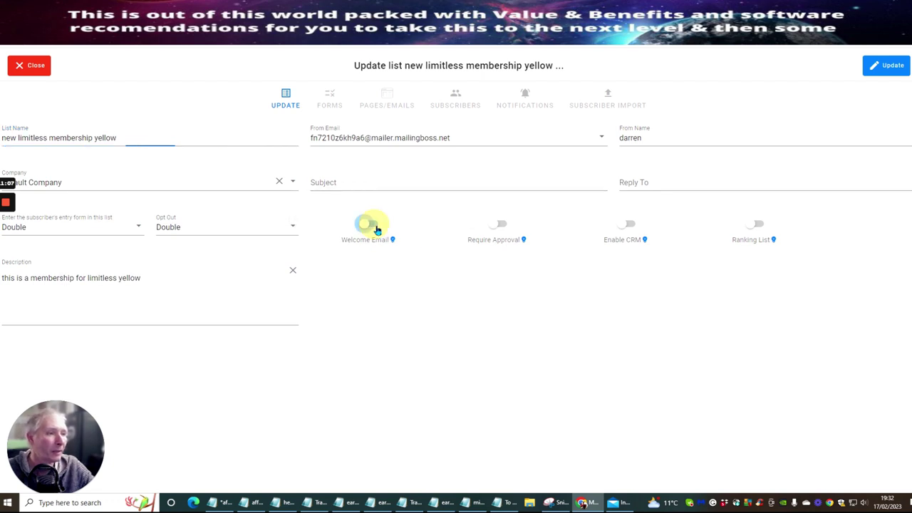
mouse_move(391, 247)
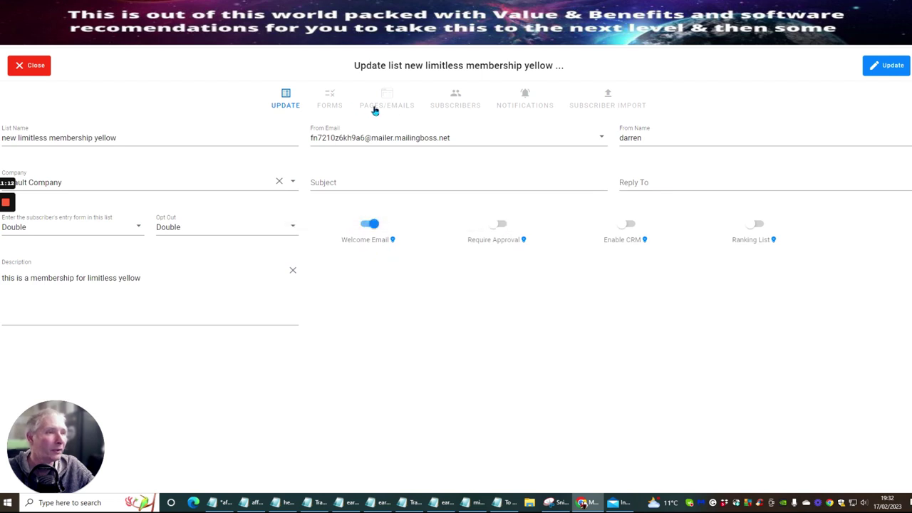
left_click(381, 98)
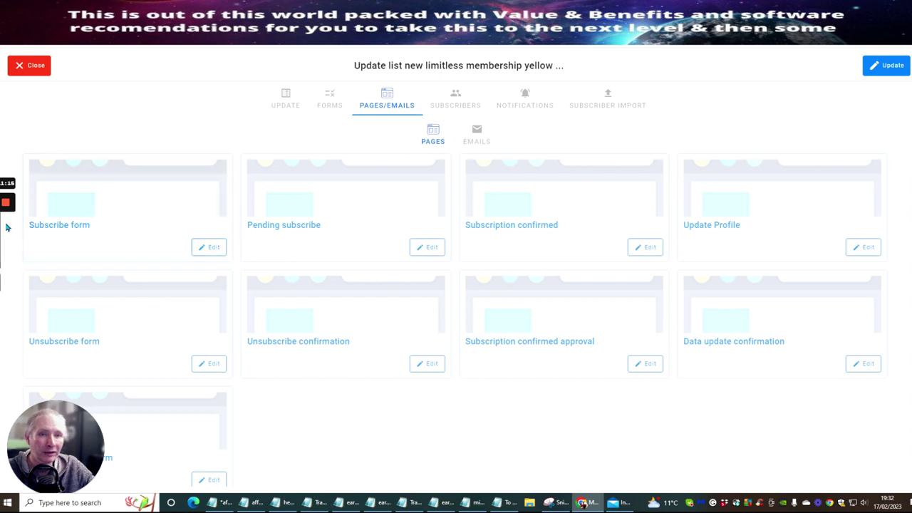
left_click(213, 247)
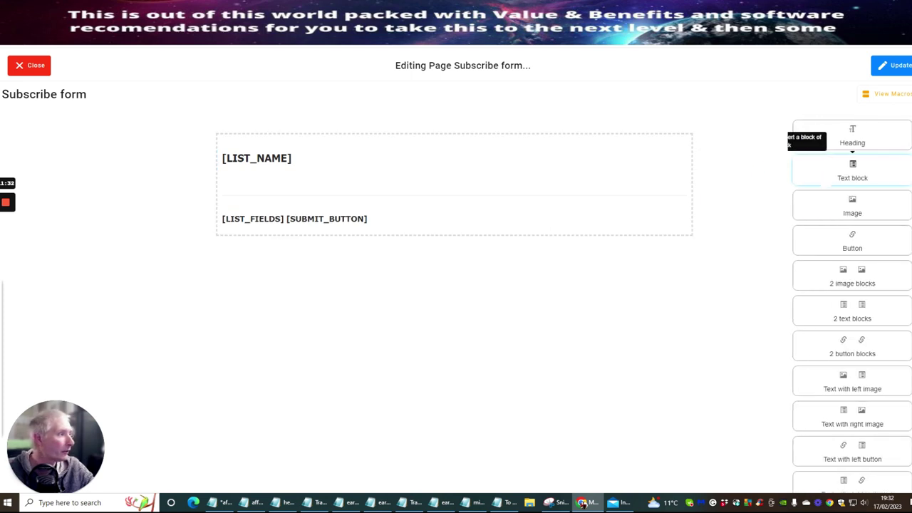
left_click(852, 169)
left_click_drag(852, 170, 285, 202)
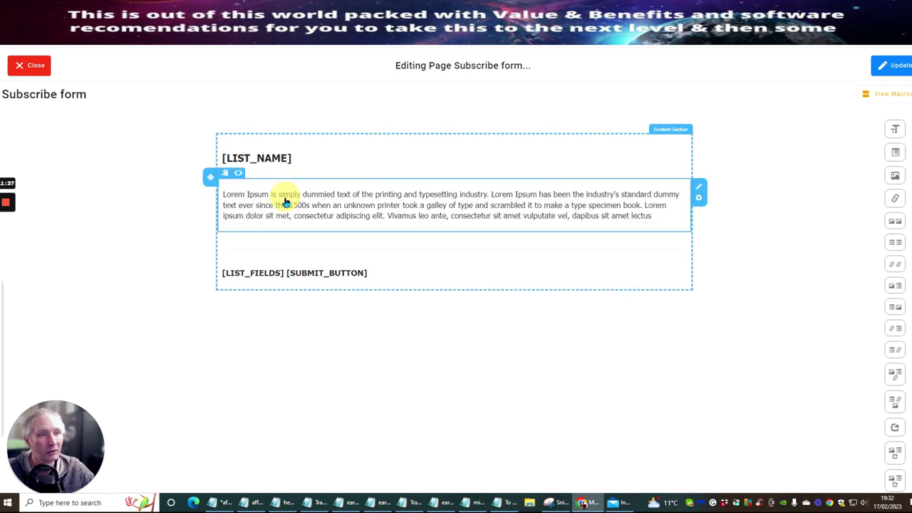
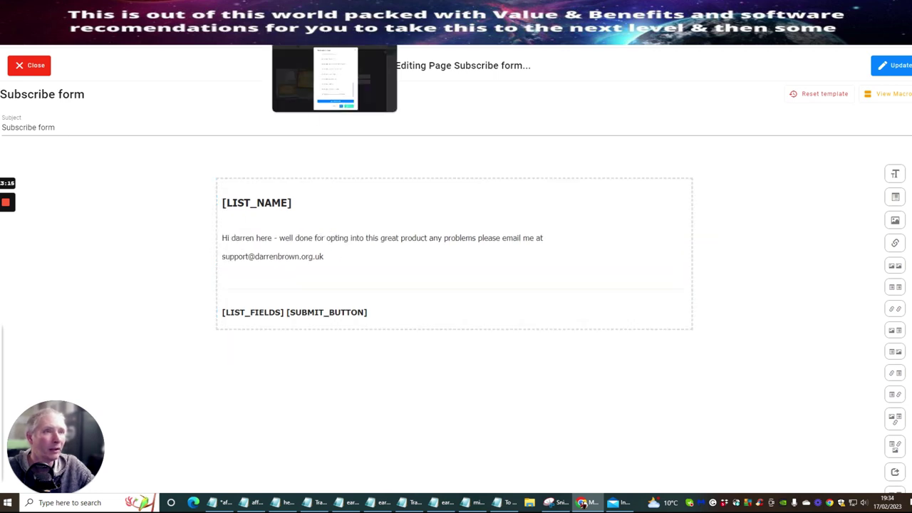
Step: Switch back to the page editor, refresh the form lists and assign "new limitless membership yellow" to the opt-in form
left_click(334, 32)
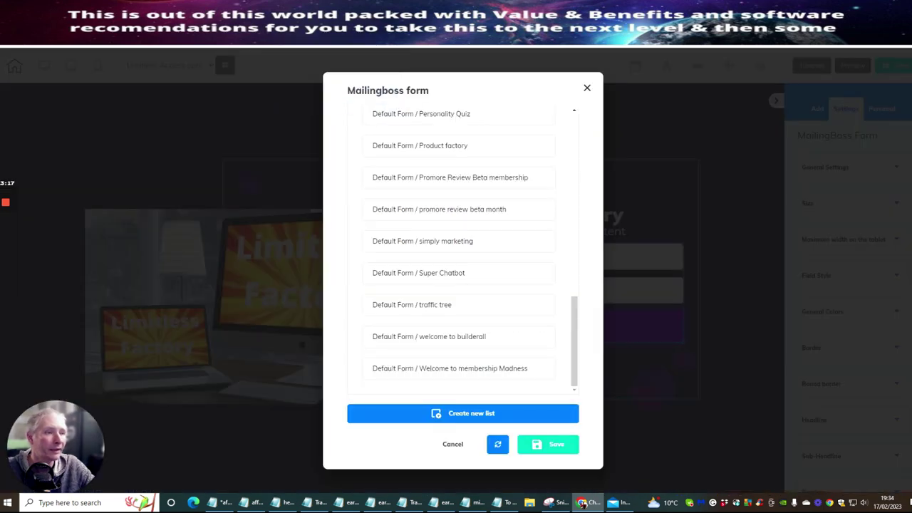
left_click(498, 447)
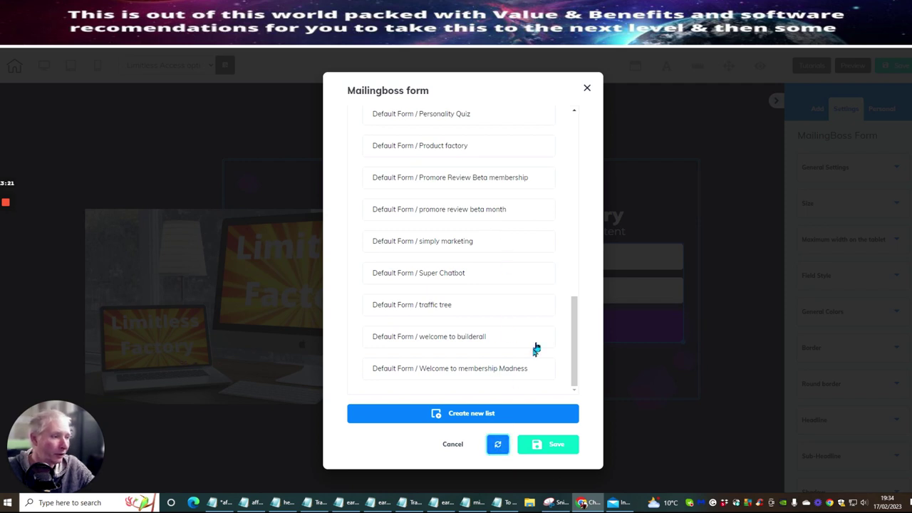
scroll(545, 354, "up", 1)
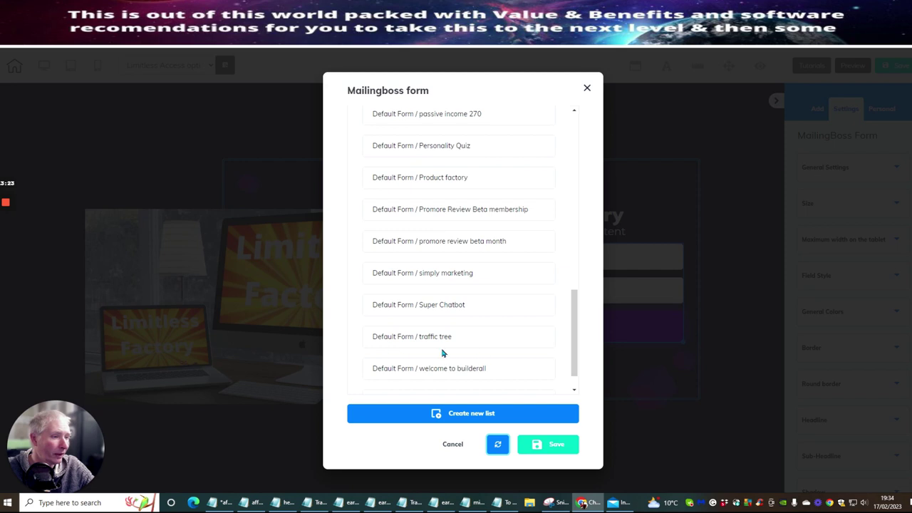
left_click_drag(576, 340, 561, 245)
left_click(452, 240)
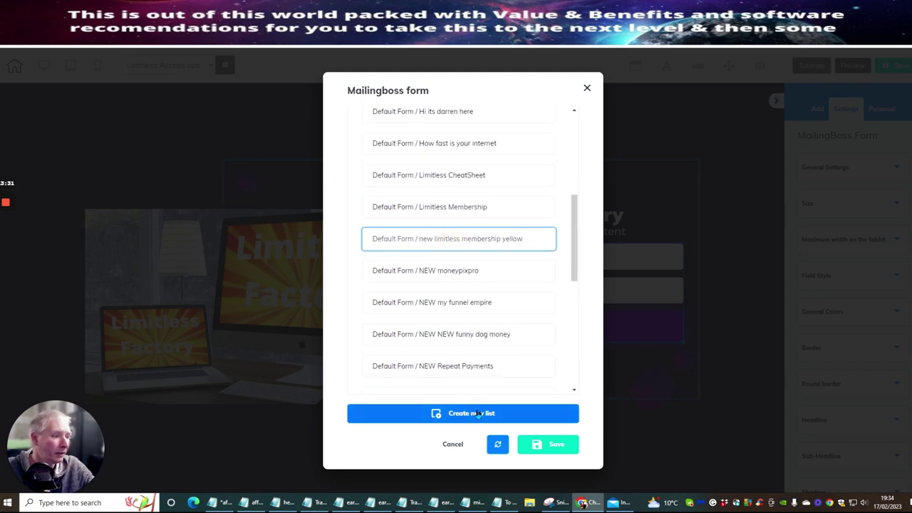
left_click(546, 445)
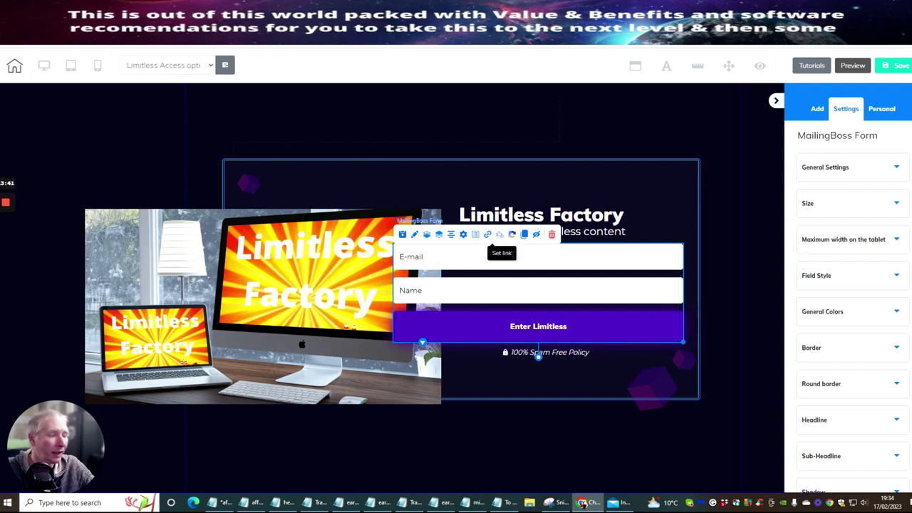
Step: Set the form's Subscribe pending link to the page Limitless Access optin Members area
left_click(488, 238)
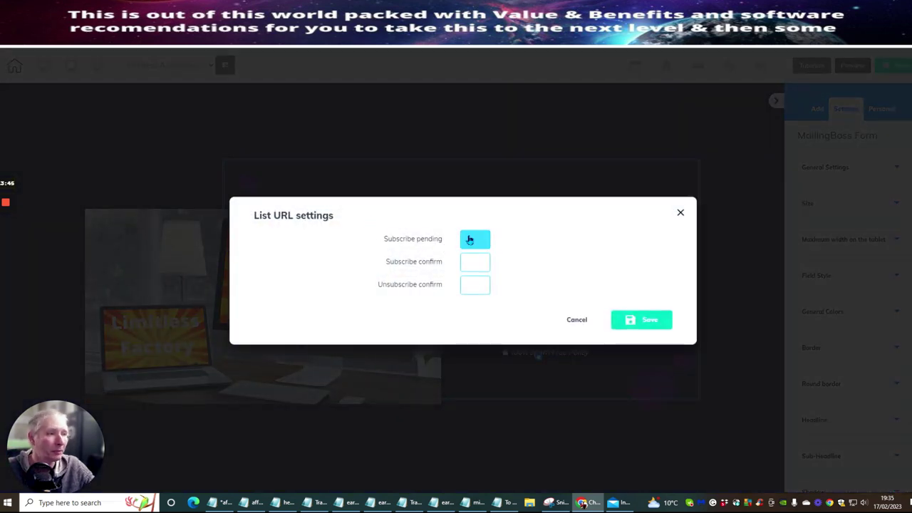
left_click(469, 240)
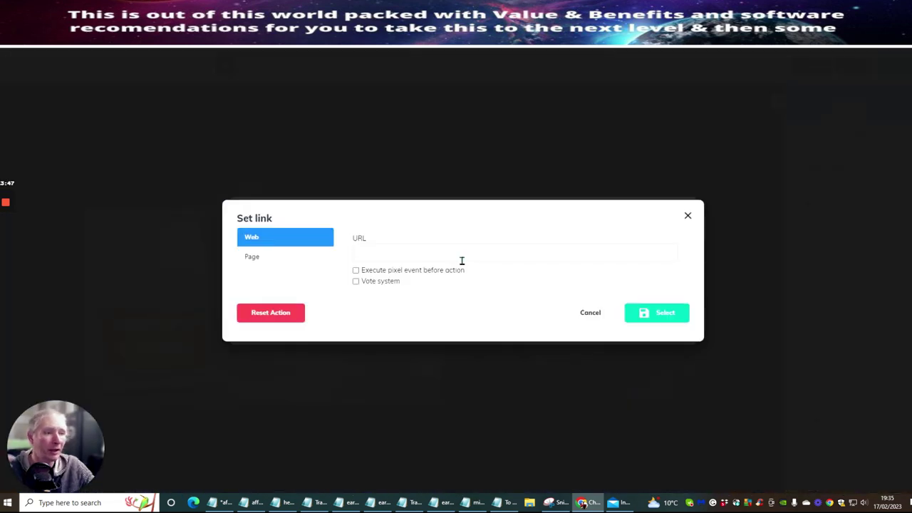
left_click(267, 256)
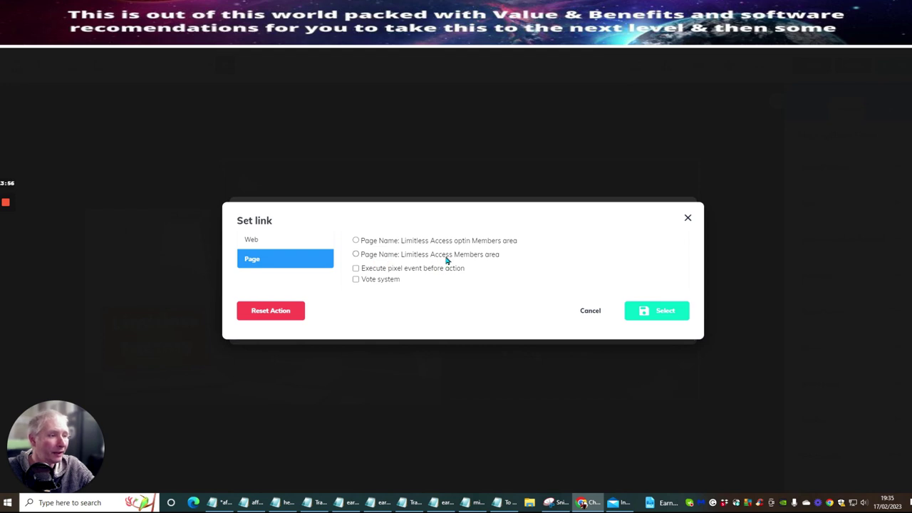
left_click(355, 240)
left_click(651, 311)
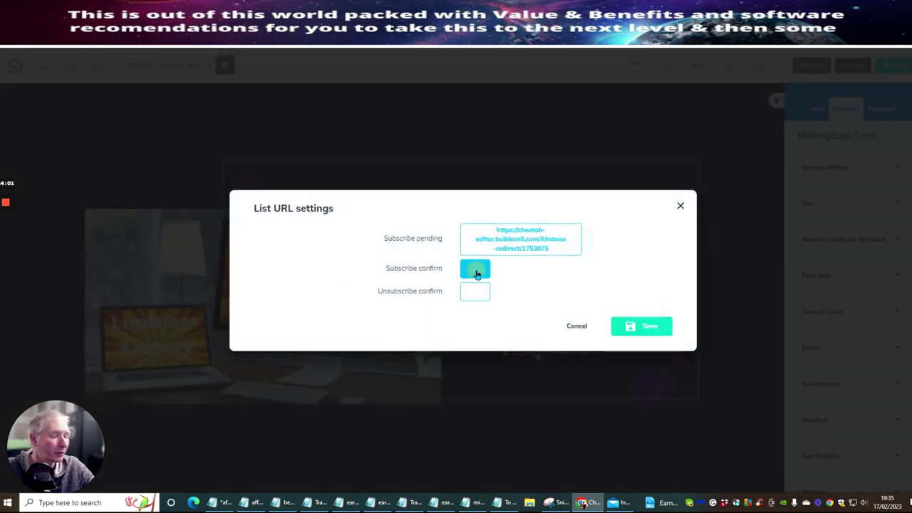
Step: Set the form's Subscribe confirm link to the page Limitless Access optin Members area
left_click(476, 275)
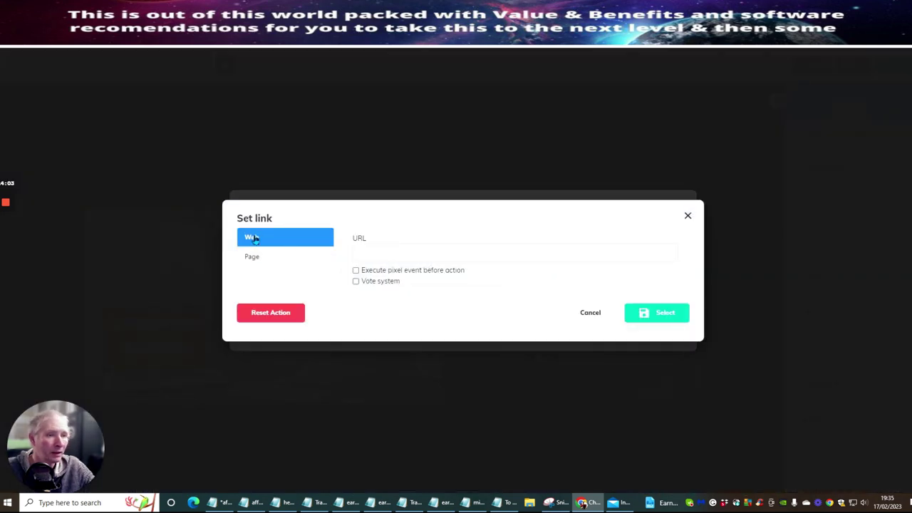
left_click(254, 260)
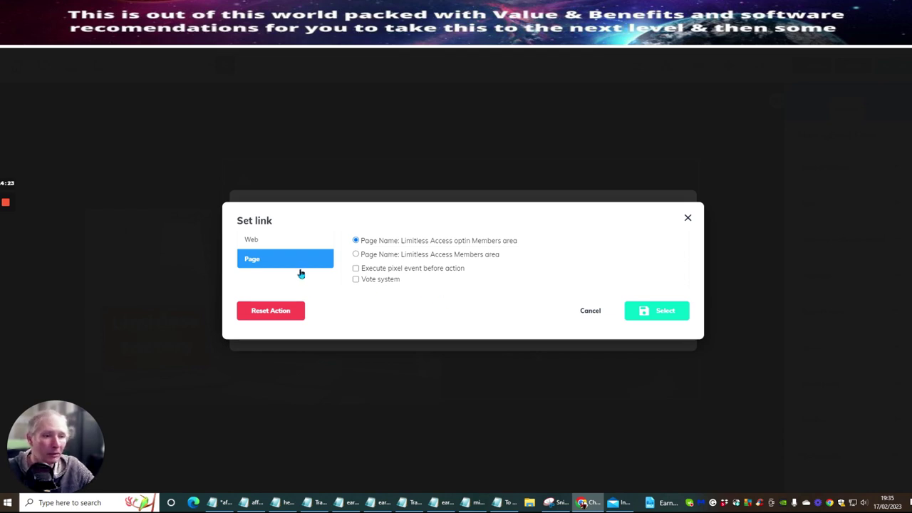
left_click(255, 239)
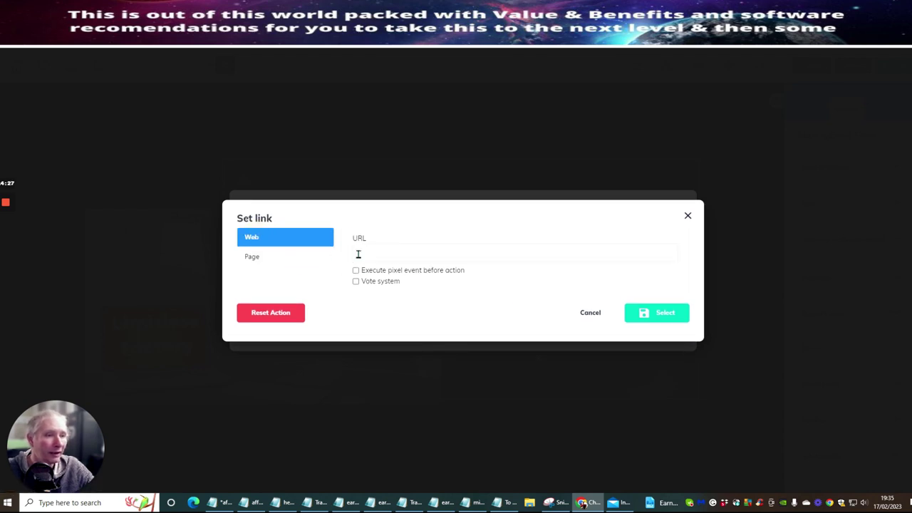
left_click(251, 257)
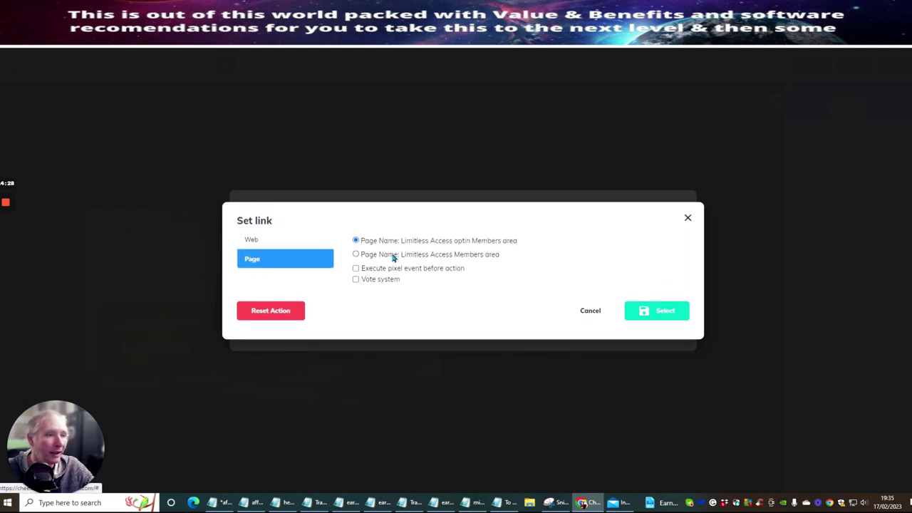
left_click(645, 311)
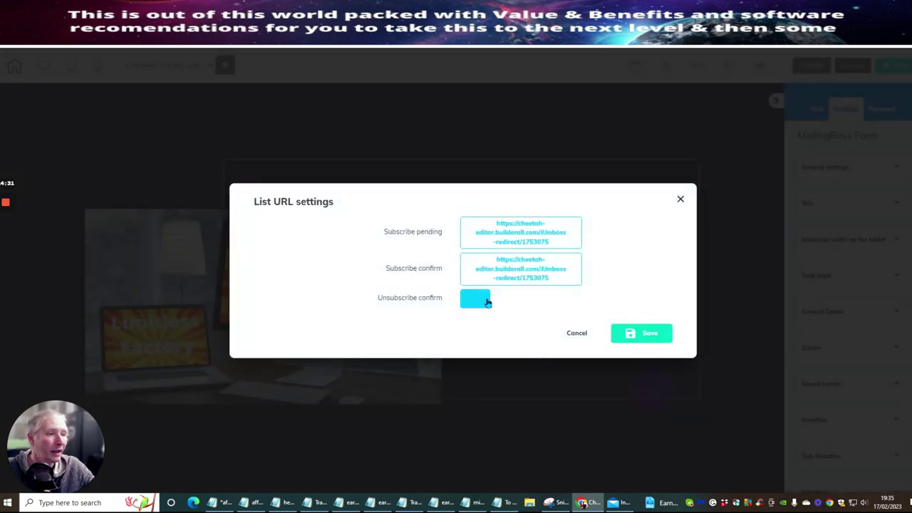
Step: Set the form's Unsubscribe confirm link to the page Limitless Access Members area
left_click(480, 300)
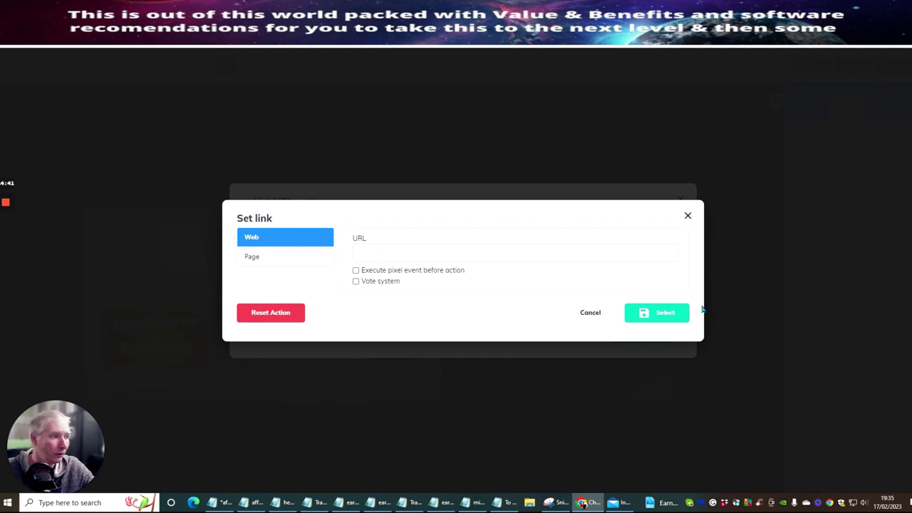
left_click(661, 312)
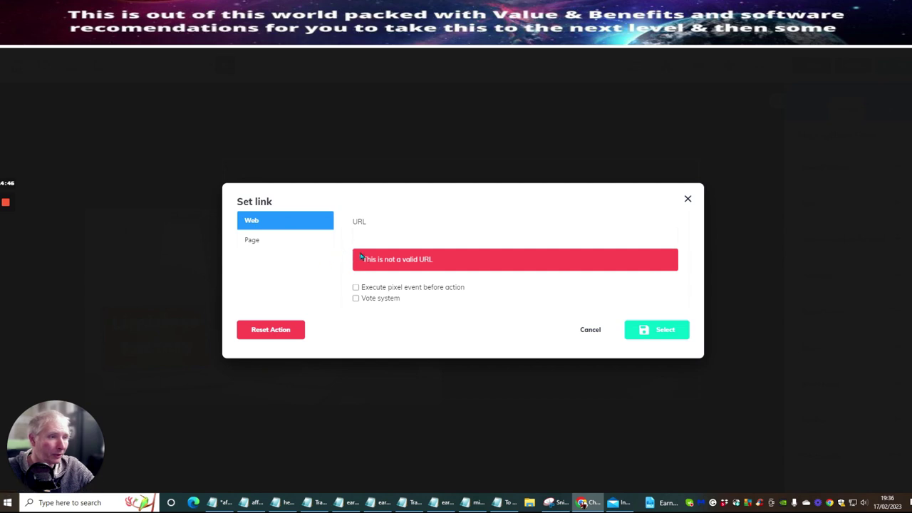
left_click(287, 237)
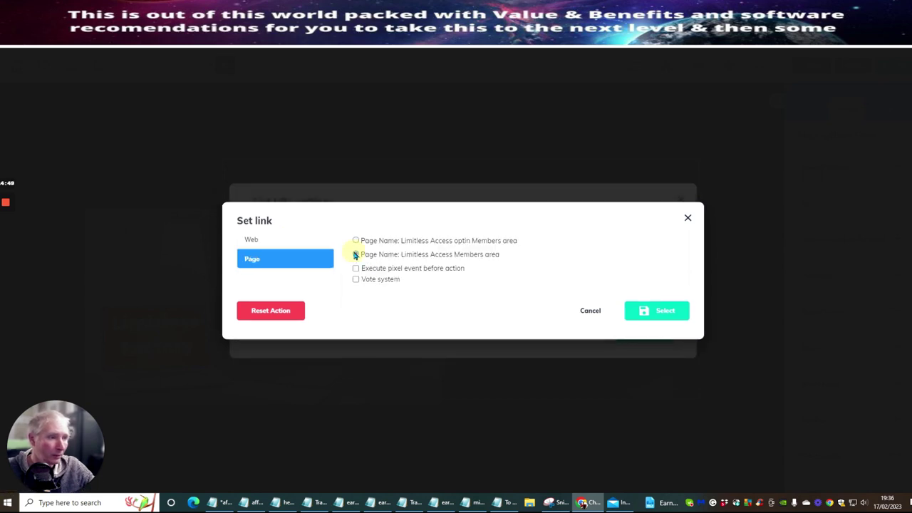
left_click(644, 311)
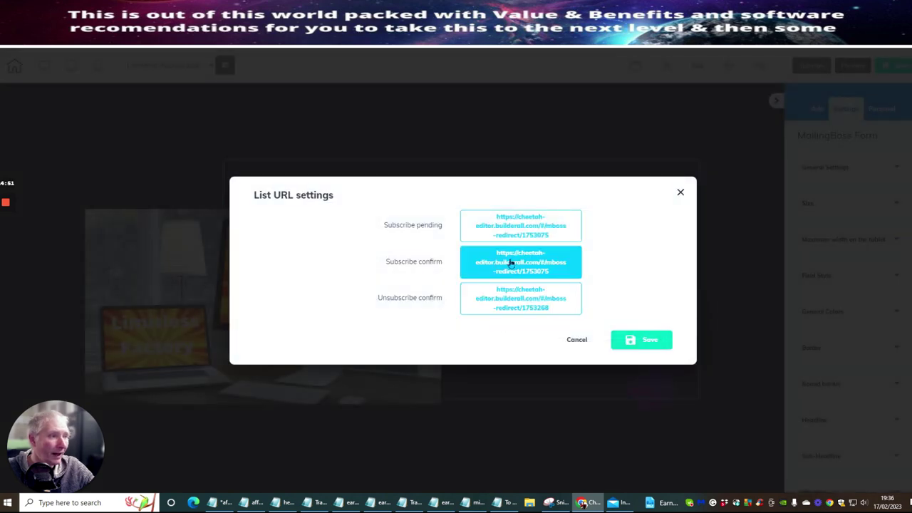
Step: Change the Subscribe confirm link to the page Limitless Access Members area and save the list URL settings
left_click(510, 263)
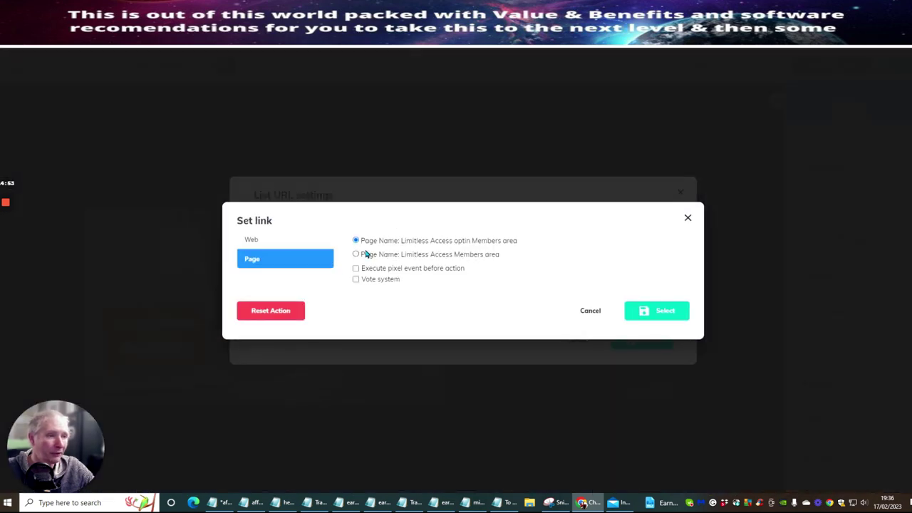
left_click(356, 254)
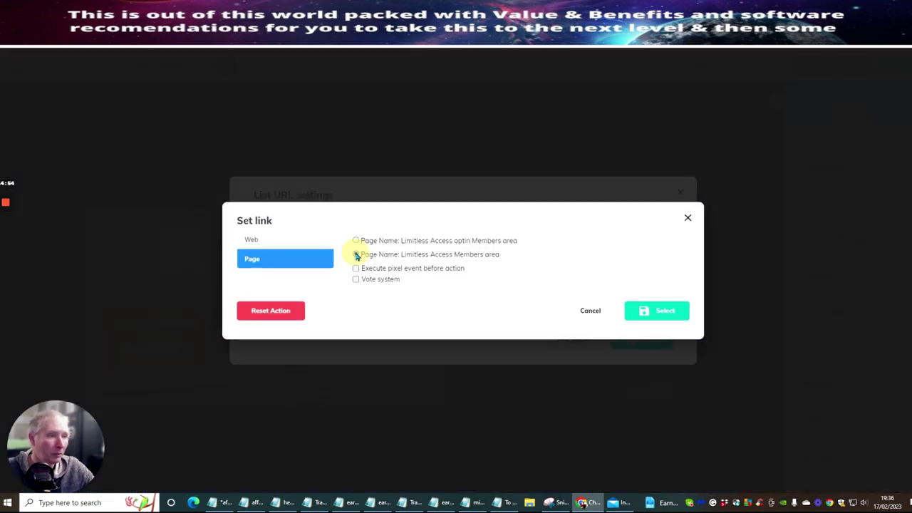
left_click(670, 314)
left_click(640, 340)
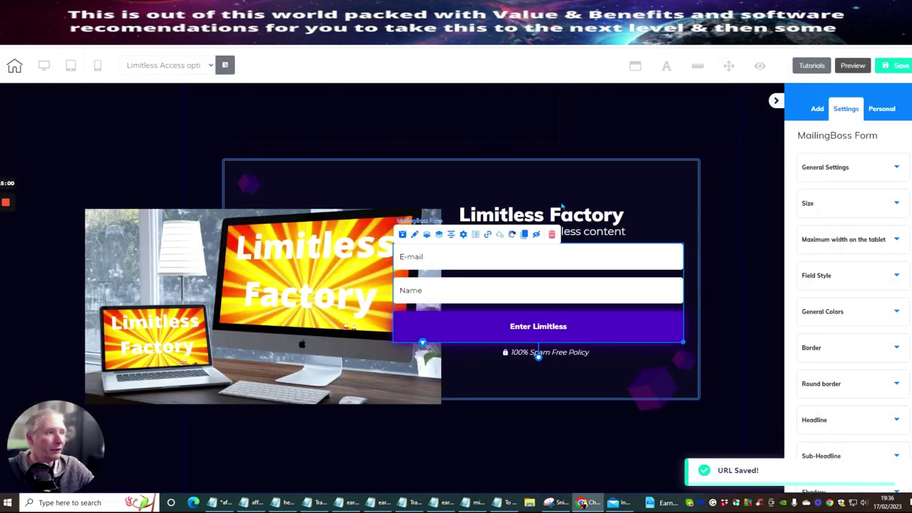
Step: Open the live opt-in page from the site's pages and submit its form with an e-mail address and first name
left_click(270, 37)
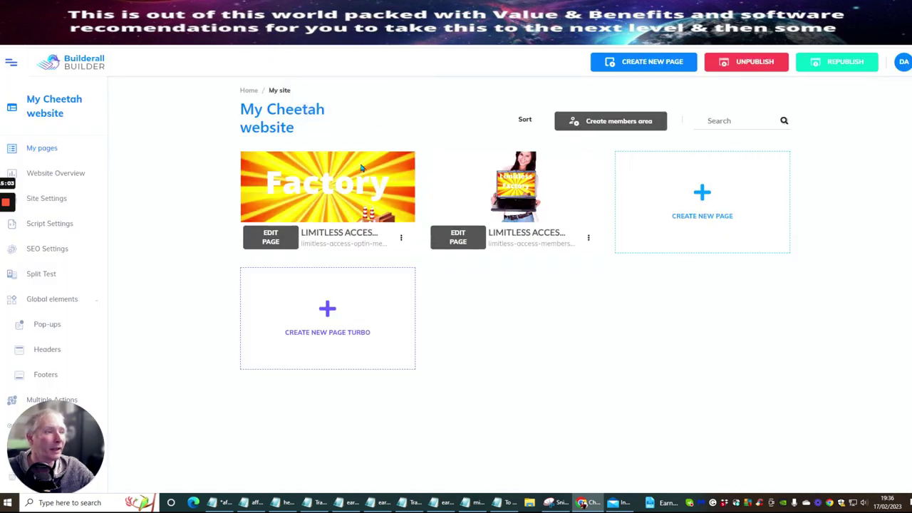
left_click(401, 239)
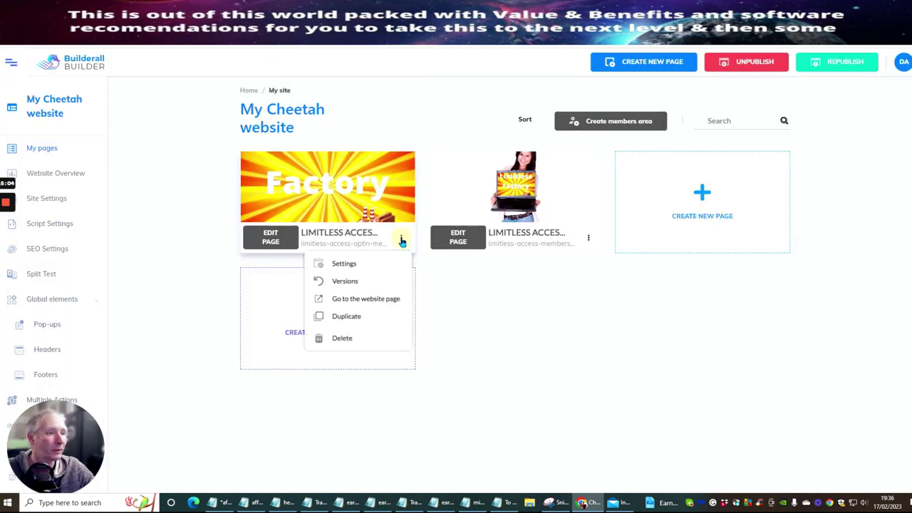
left_click(370, 300)
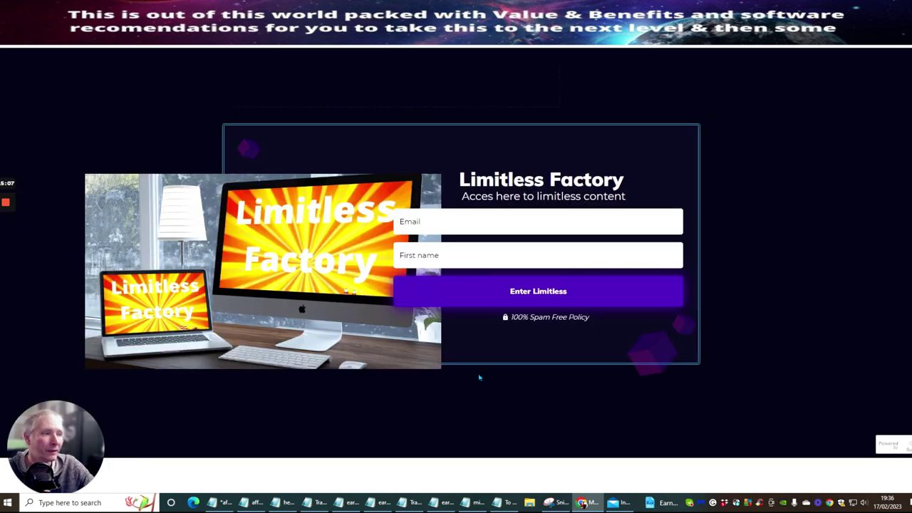
left_click(443, 221)
left_click(455, 250)
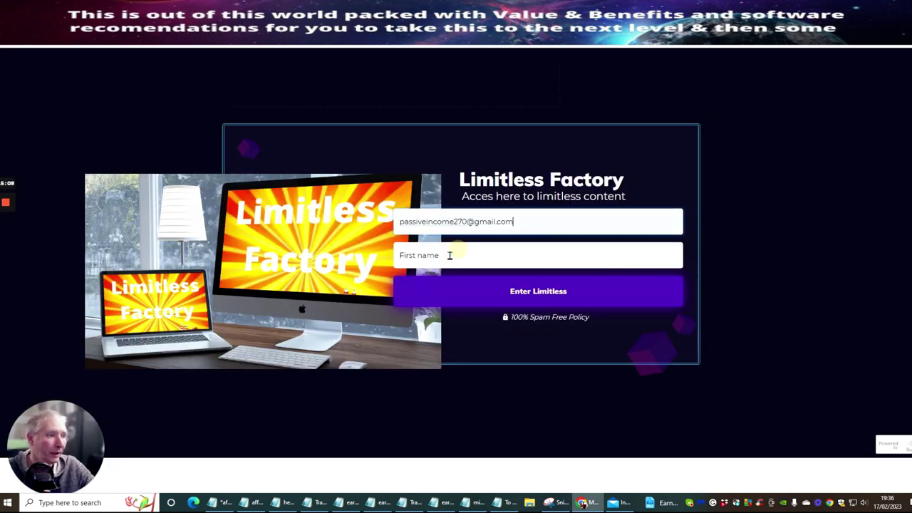
left_click(451, 255)
left_click(452, 284)
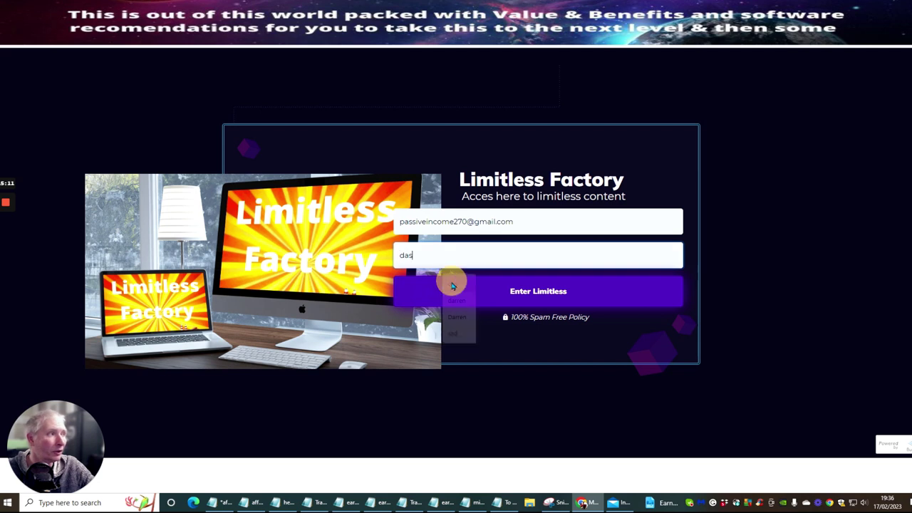
left_click(530, 292)
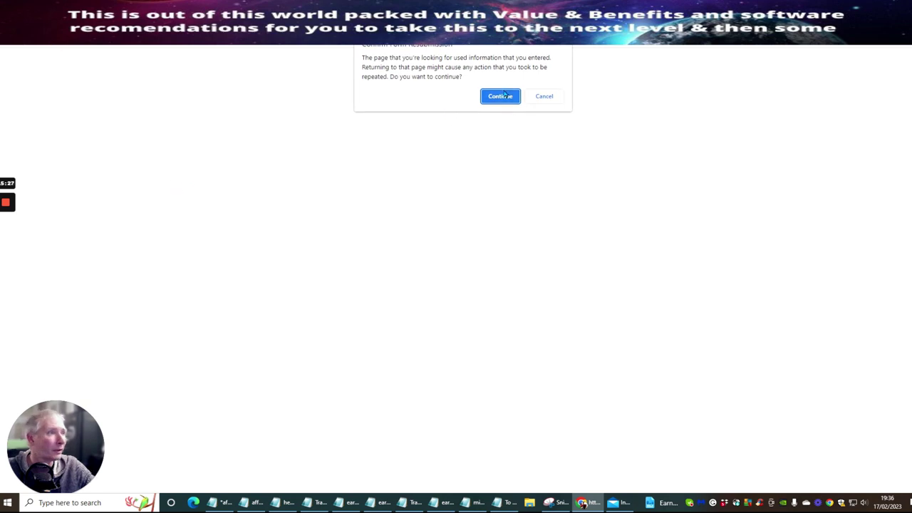
Step: Continue with resubmitting the opt-in form's data in the browser
left_click(498, 95)
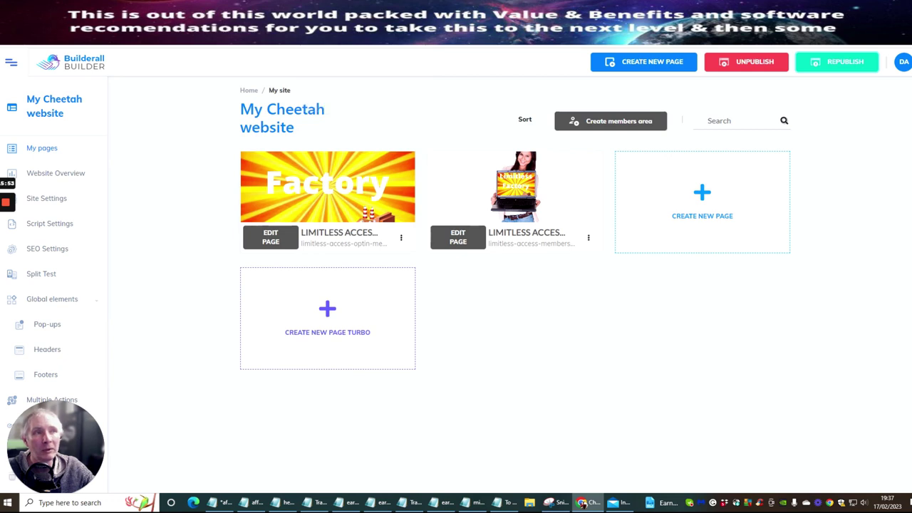
left_click(582, 503)
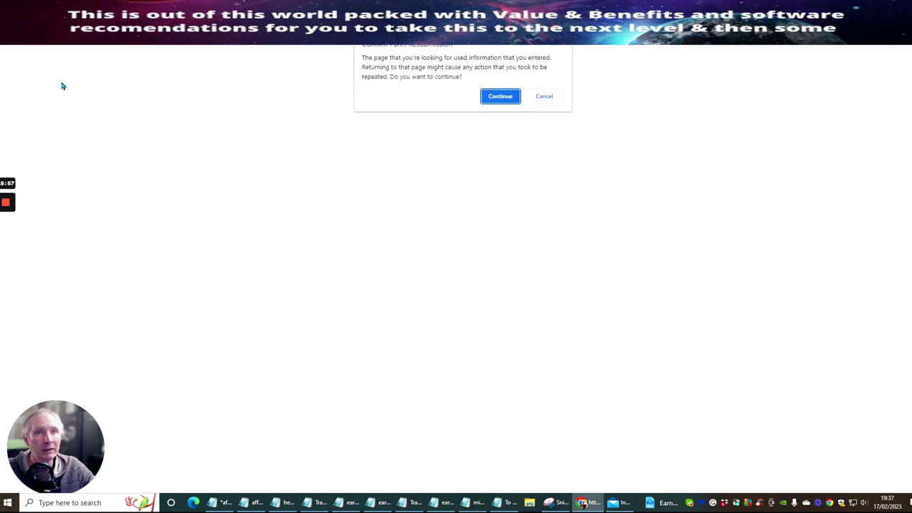
left_click(497, 100)
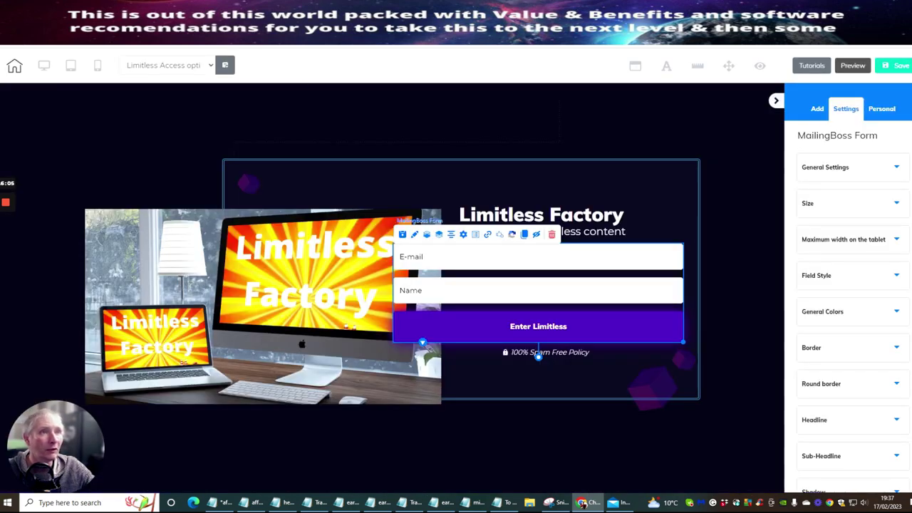
Step: Reopen the live opt-in page from the site's pages and fill in the e-mail and first name again
left_click(284, 11)
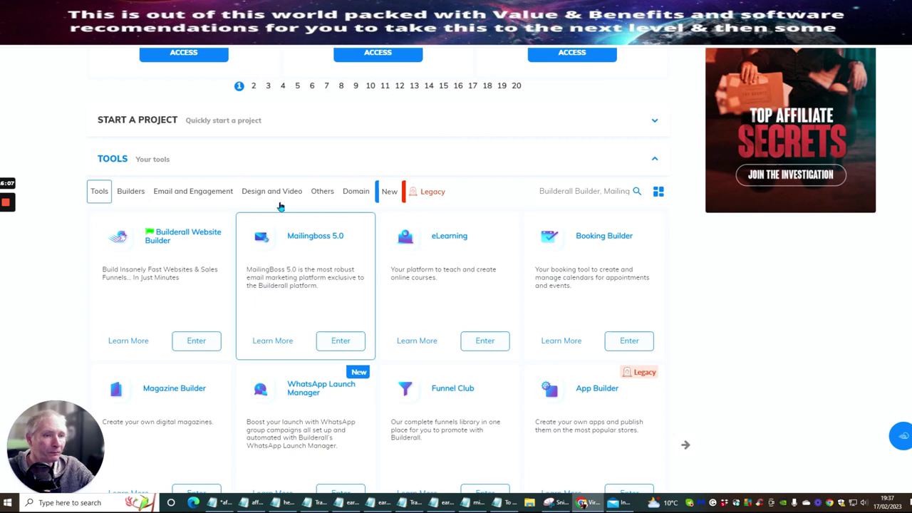
key("ctrl+Tab")
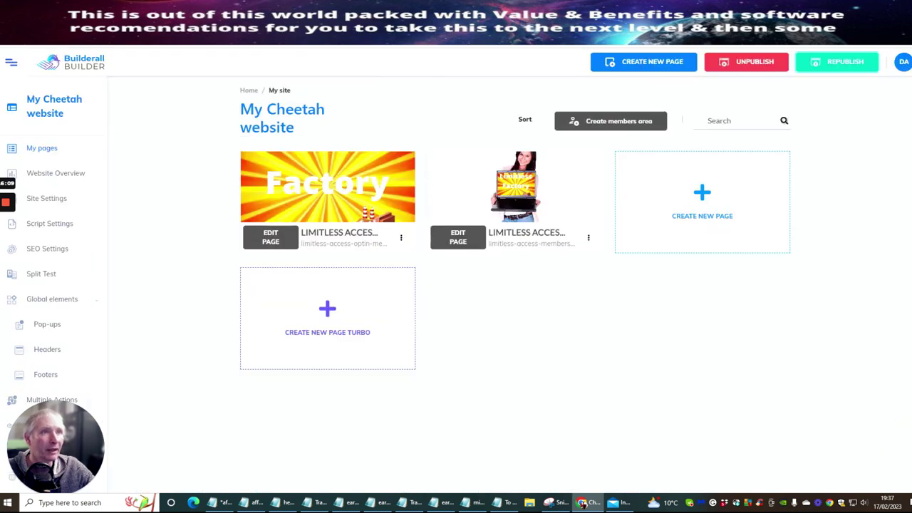
left_click(401, 237)
left_click(376, 299)
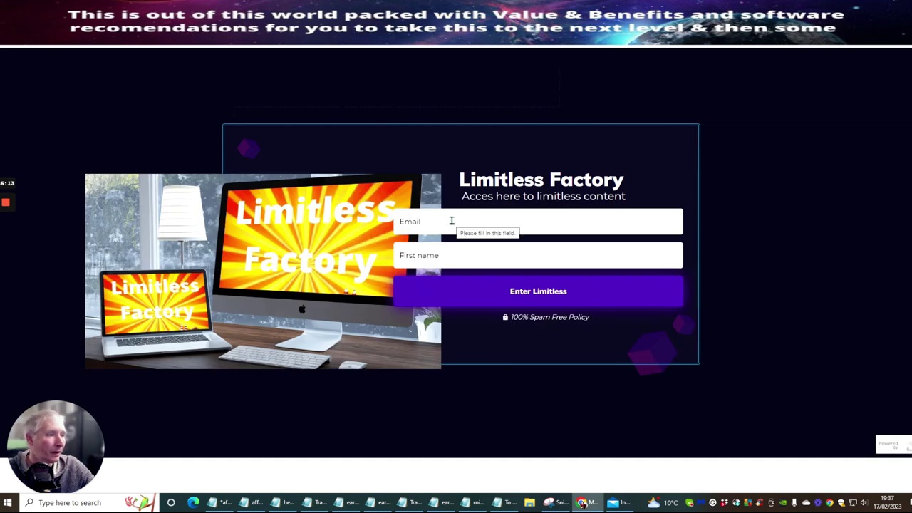
left_click(451, 220)
left_click(477, 249)
left_click(460, 257)
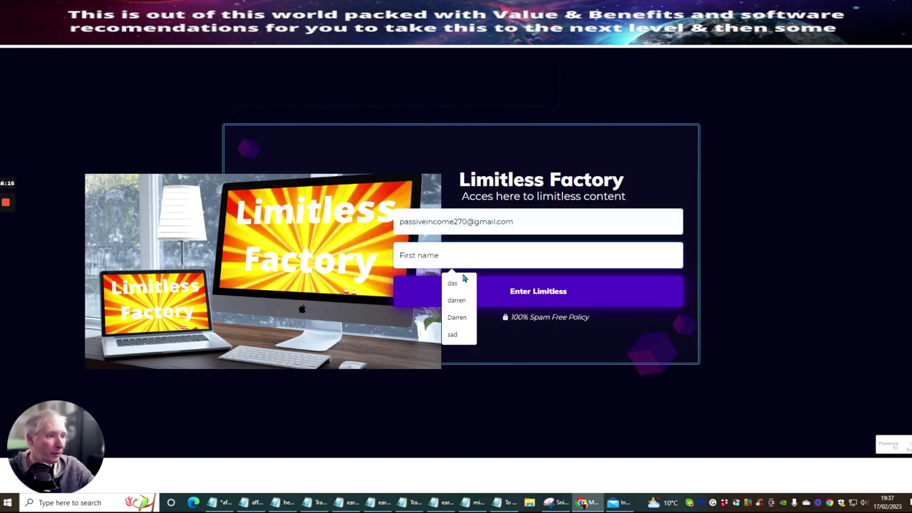
left_click(460, 282)
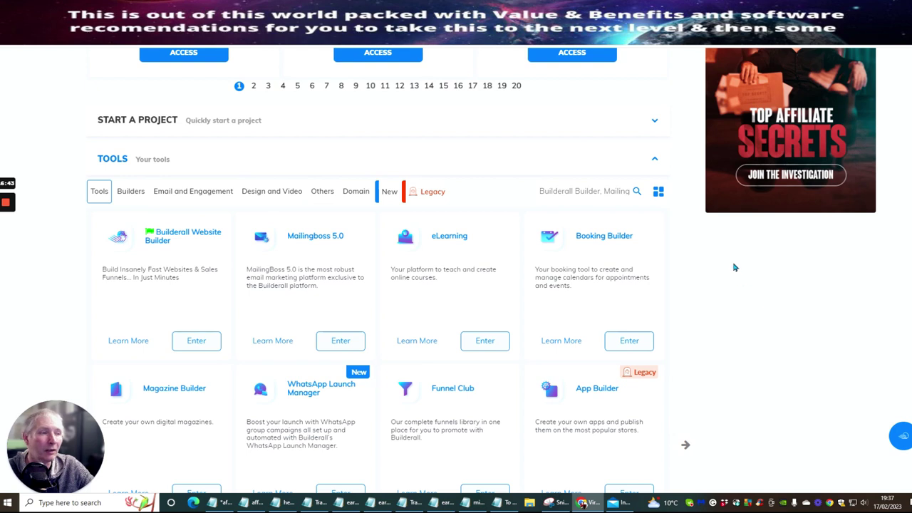
Step: Open the opt-in page for editing from the site's pages and delete its MailingBoss form
left_click(196, 341)
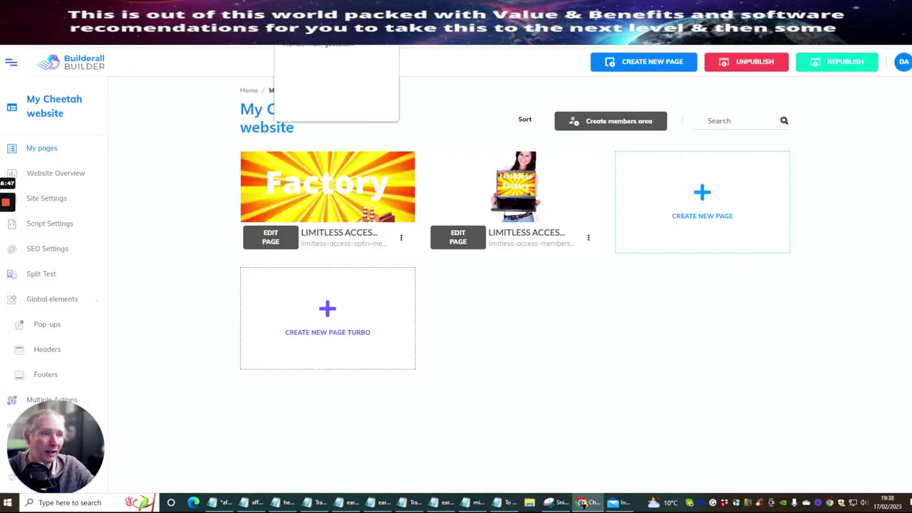
left_click(401, 240)
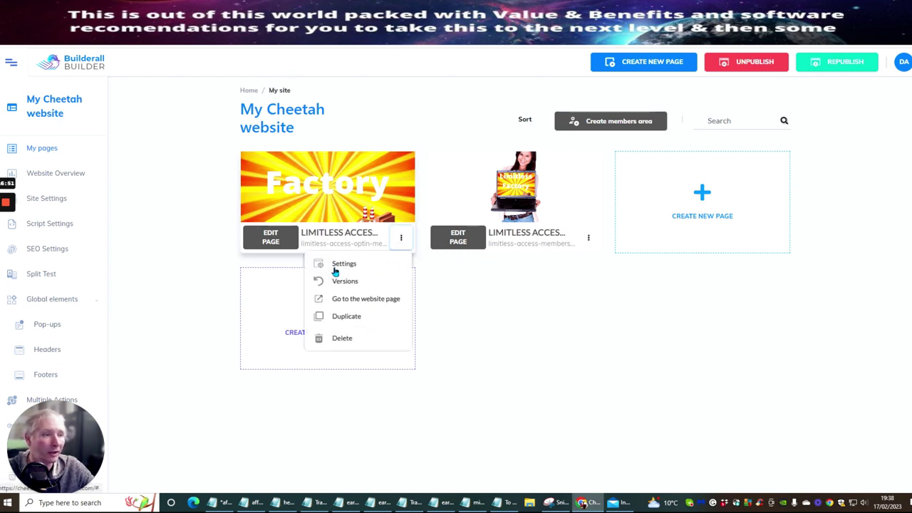
left_click(270, 238)
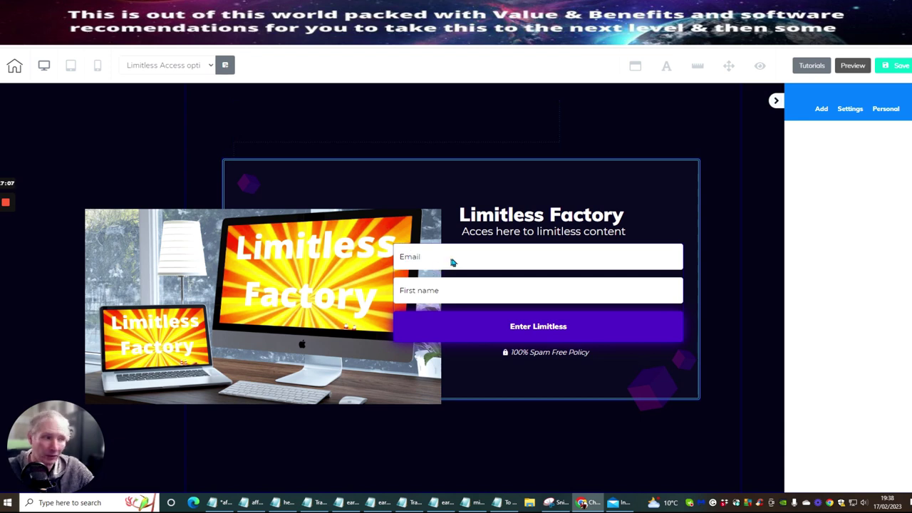
left_click(490, 259)
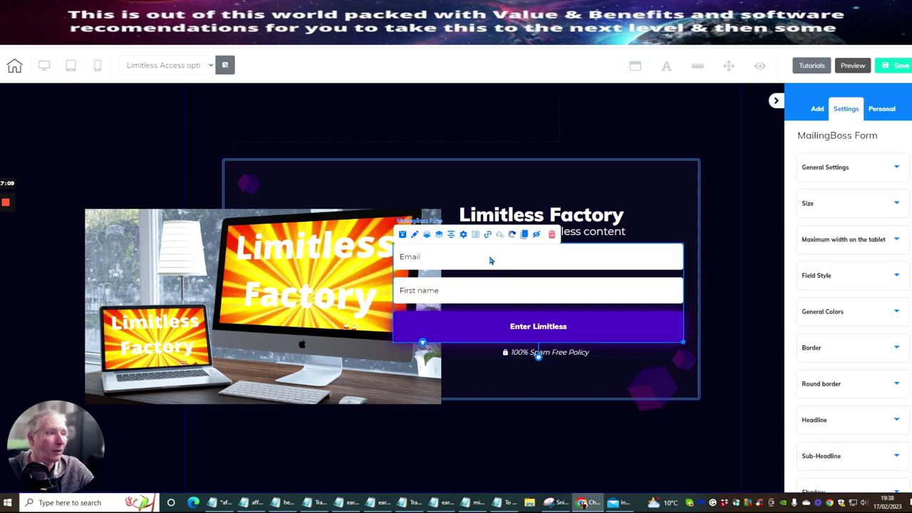
left_click(551, 235)
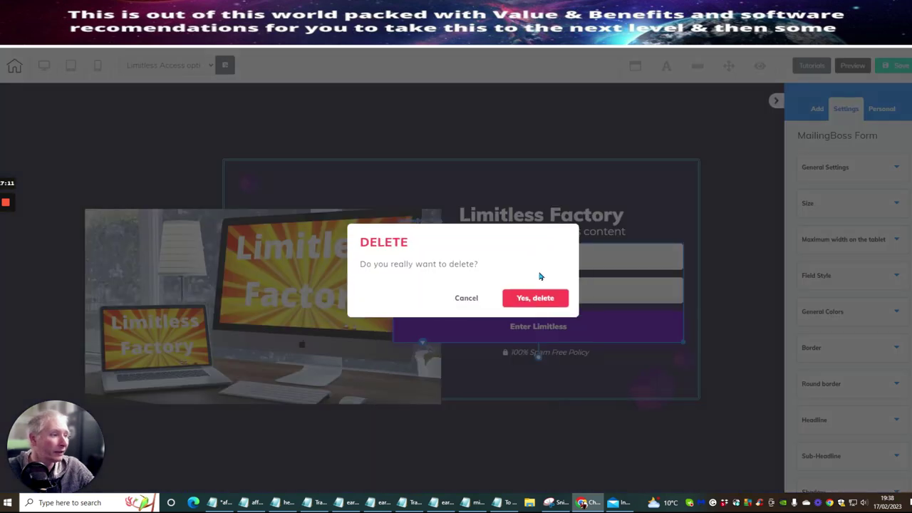
left_click(542, 299)
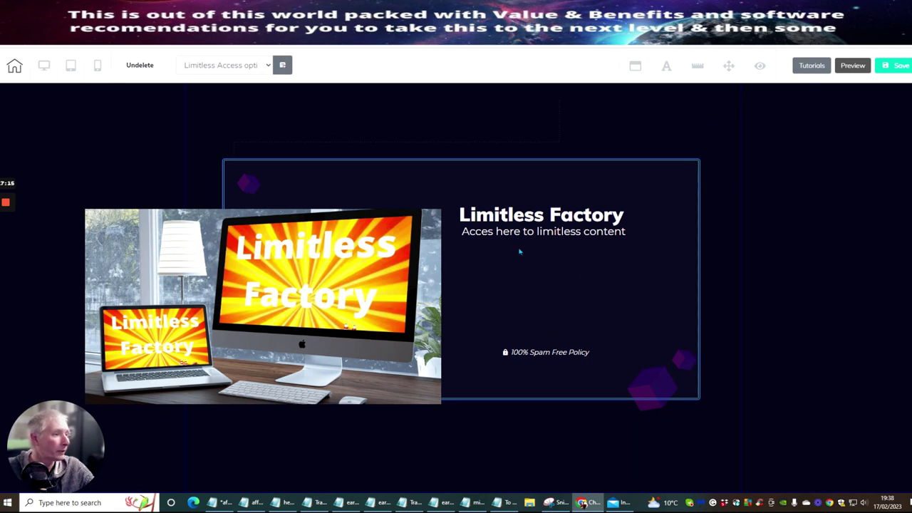
Step: Delete the "100% Spam Free Policy" text from the opt-in page
left_click(529, 355)
left_click(557, 337)
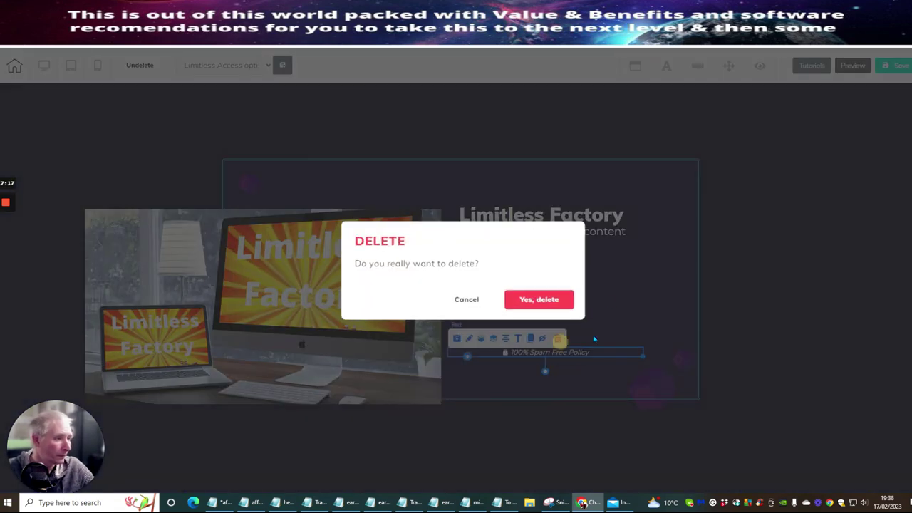
left_click(544, 296)
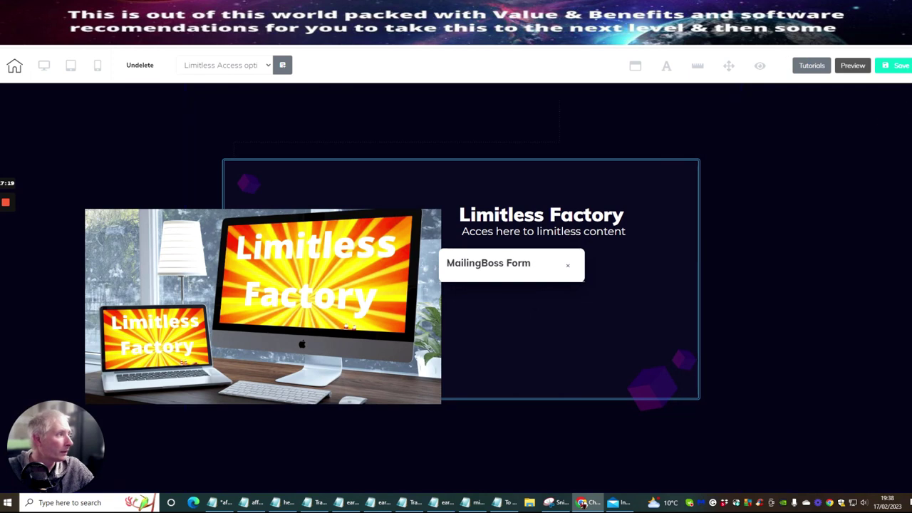
Step: Add an orange rounded "Register now" button from the button elements below the "Acces here to limitless content" text
left_click(886, 129)
scroll(872, 176, "down", 5)
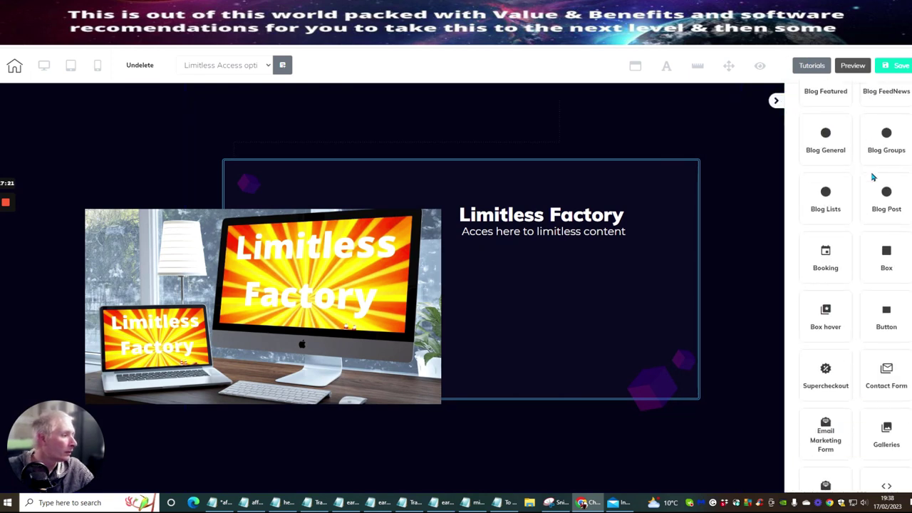
left_click(882, 262)
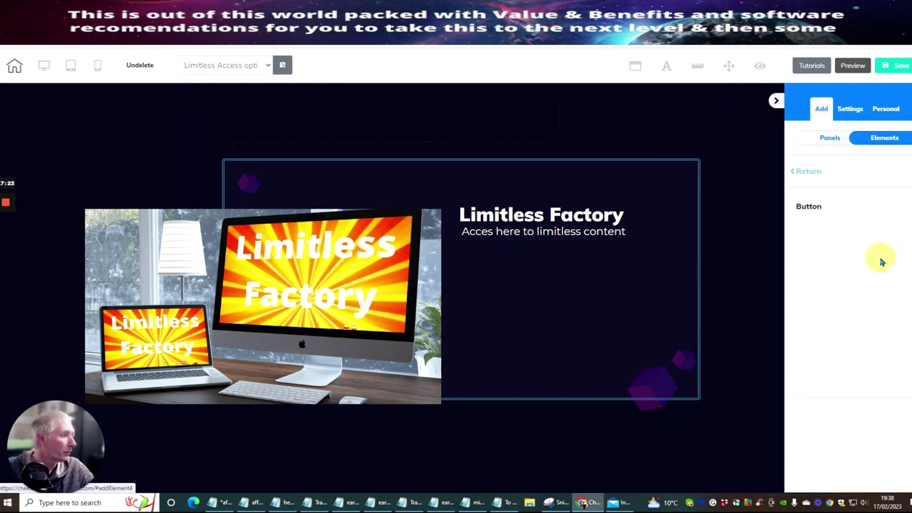
scroll(876, 260, "down", 3)
scroll(862, 245, "down", 10)
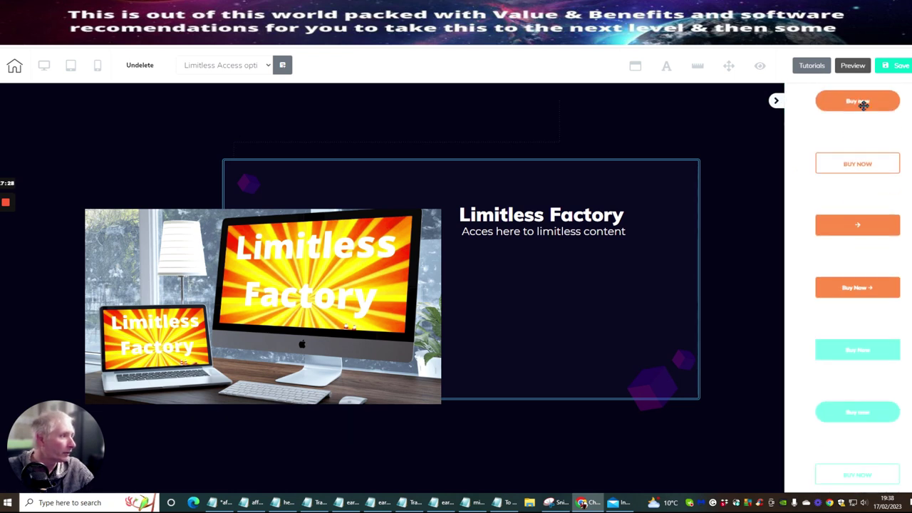
left_click_drag(861, 103, 588, 324)
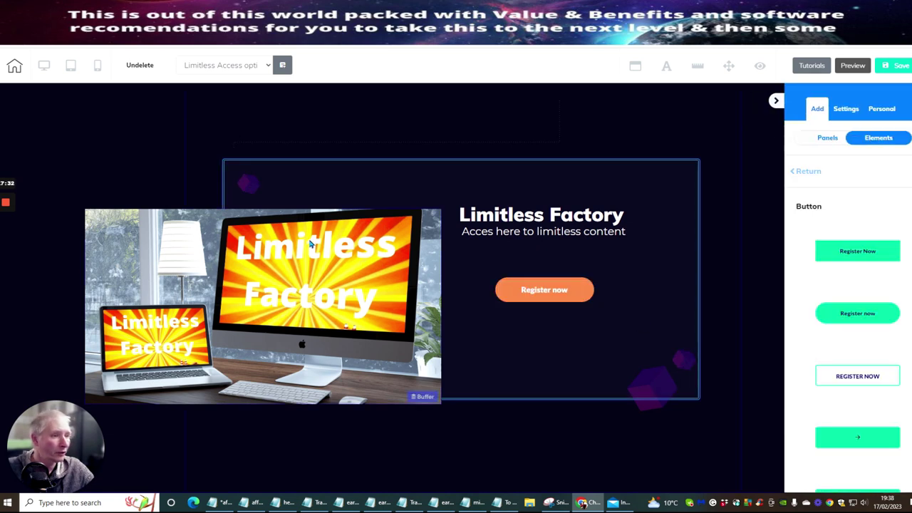
Step: Replace the new button's headline with "accesss limitless here"
left_click(523, 290)
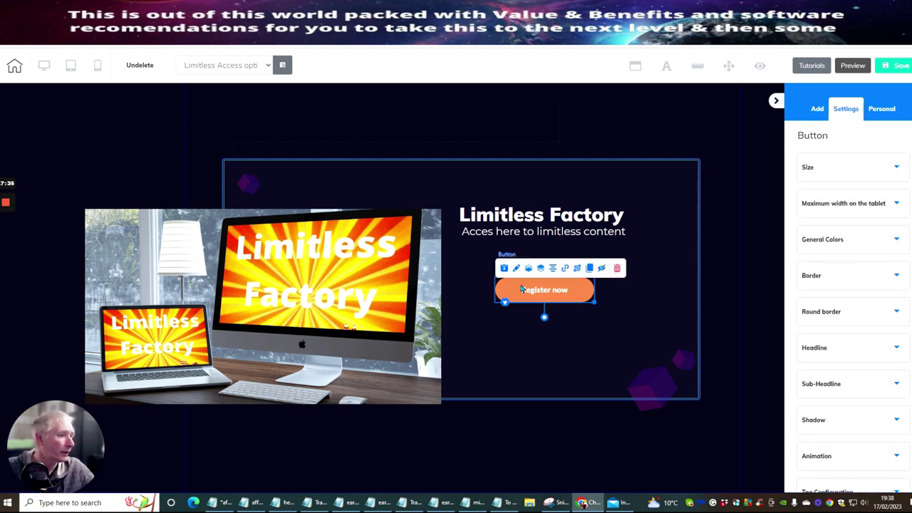
left_click(834, 349)
left_click(823, 396)
key("ctrl+a")
type("a")
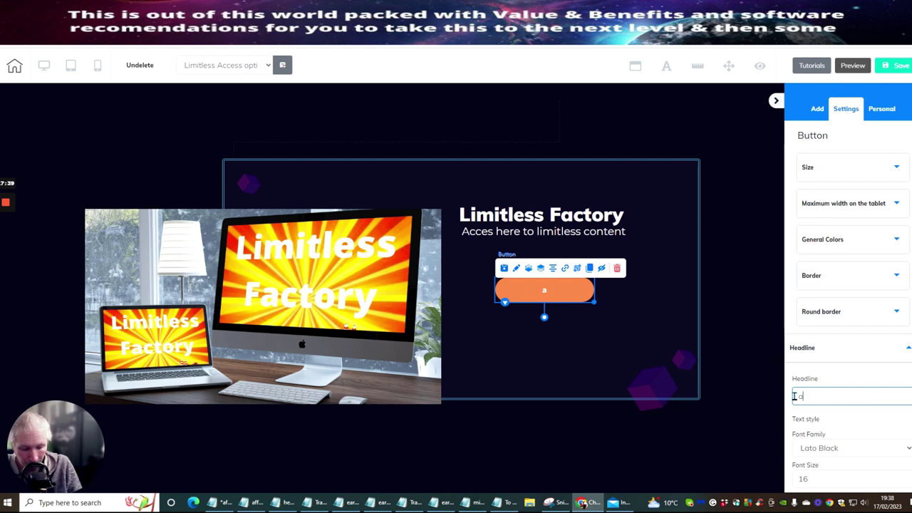
type("ccesss lim")
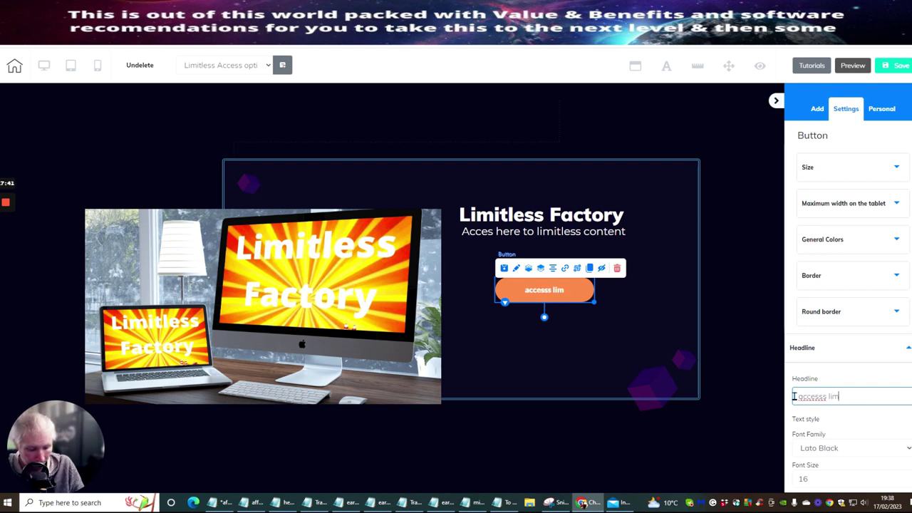
type("itless here")
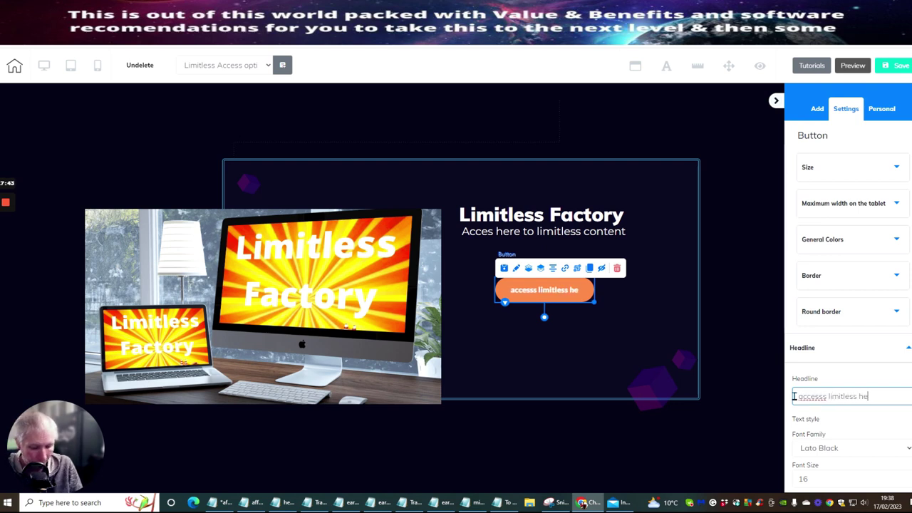
Step: Open the button's web link settings and copy the live members-area page's address, reached from the site's pages
left_click(566, 270)
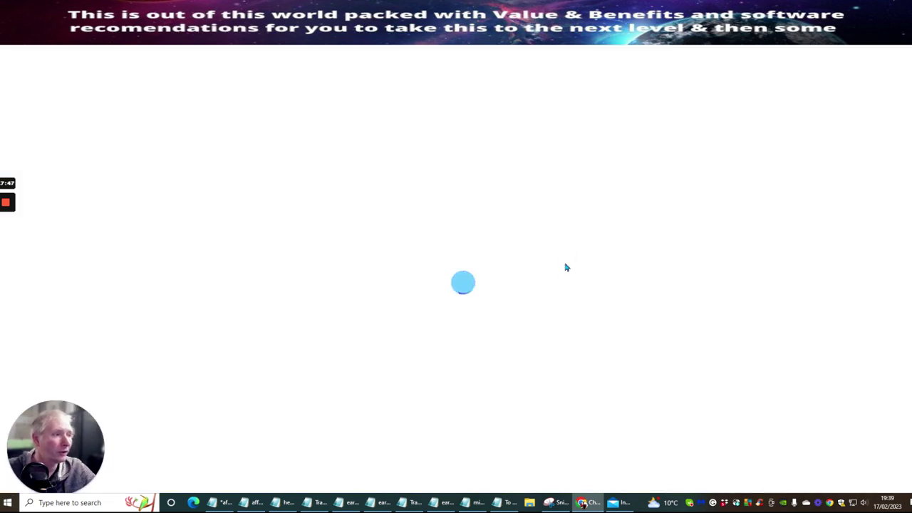
left_click(431, 114)
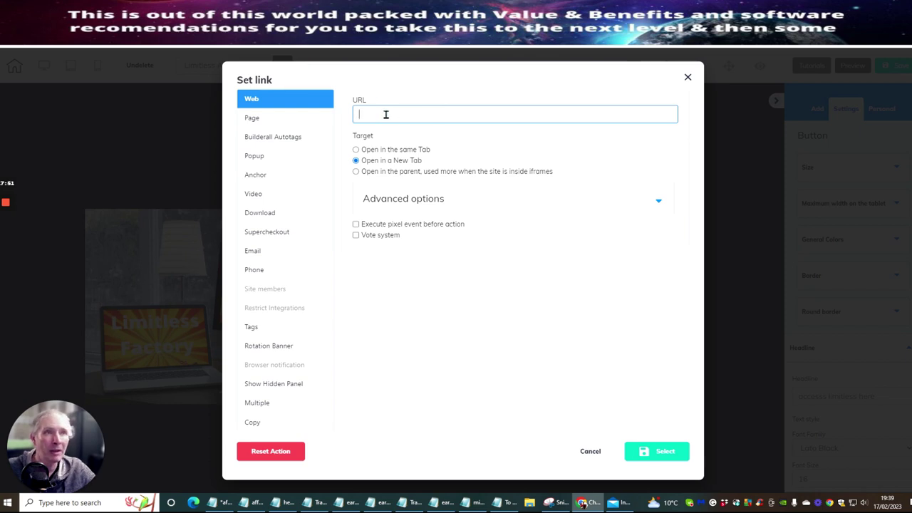
key("ctrl+Tab")
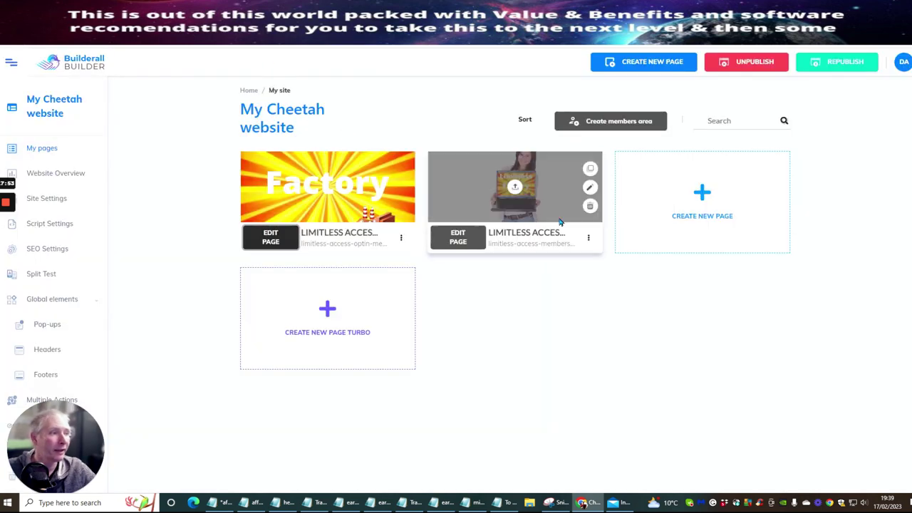
left_click(588, 238)
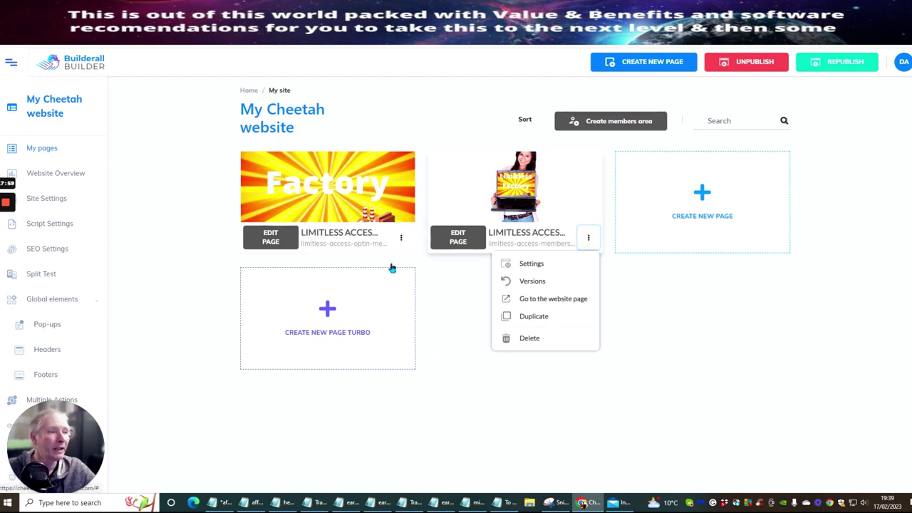
mouse_move(520, 199)
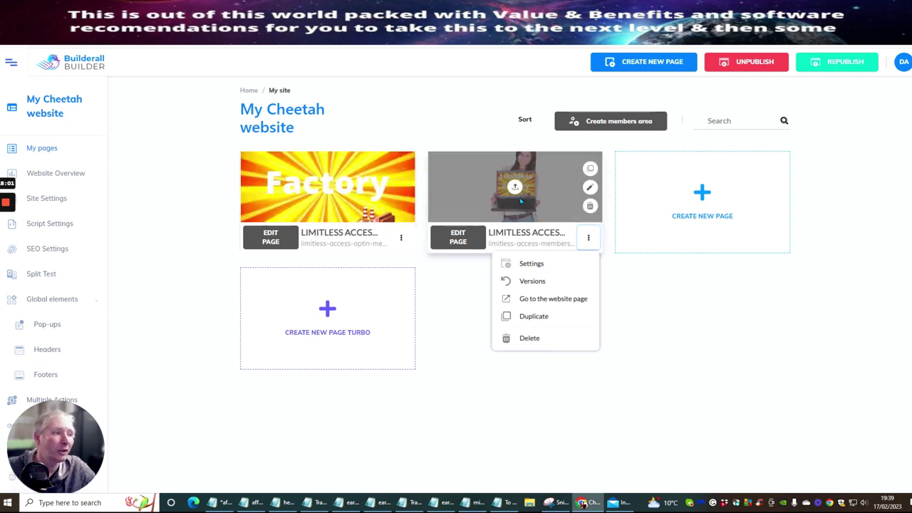
left_click(535, 300)
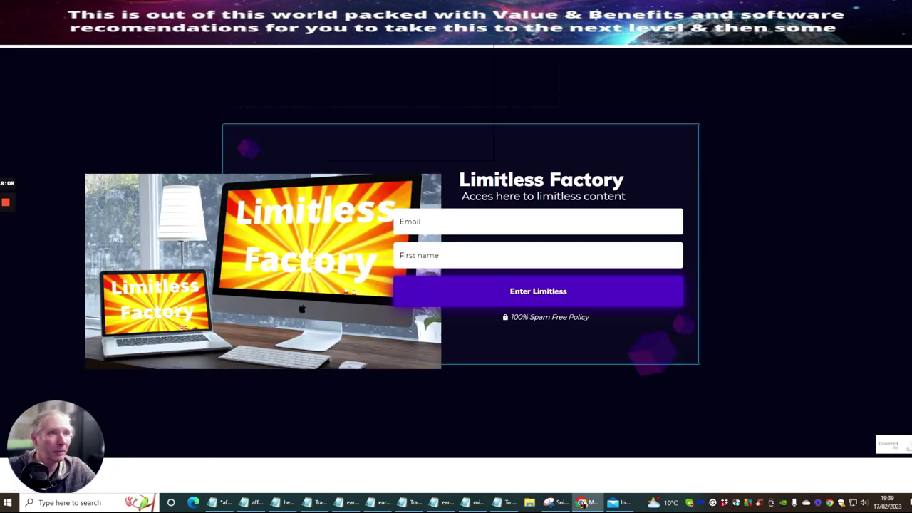
right_click(325, 46)
left_click(338, 74)
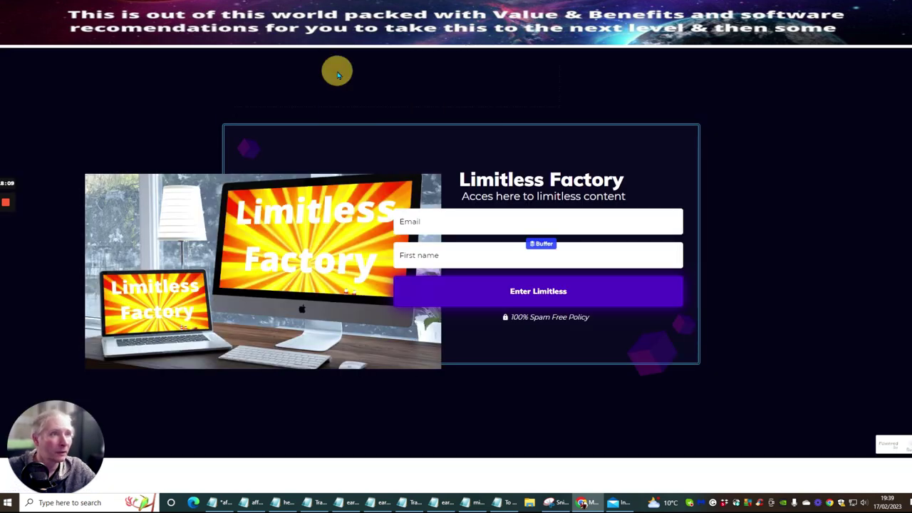
key("ctrl+w")
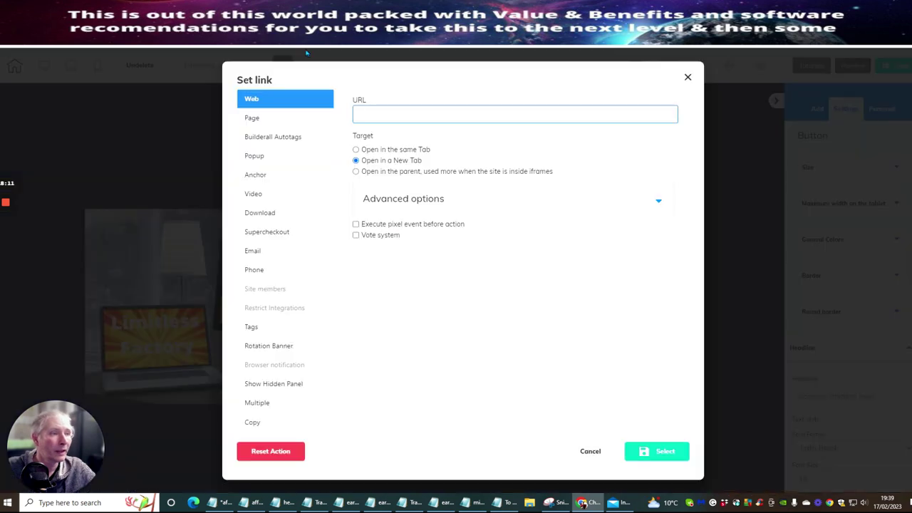
Step: Paste the copied members-area page address as the button's web URL and apply the link
right_click(399, 109)
left_click(419, 193)
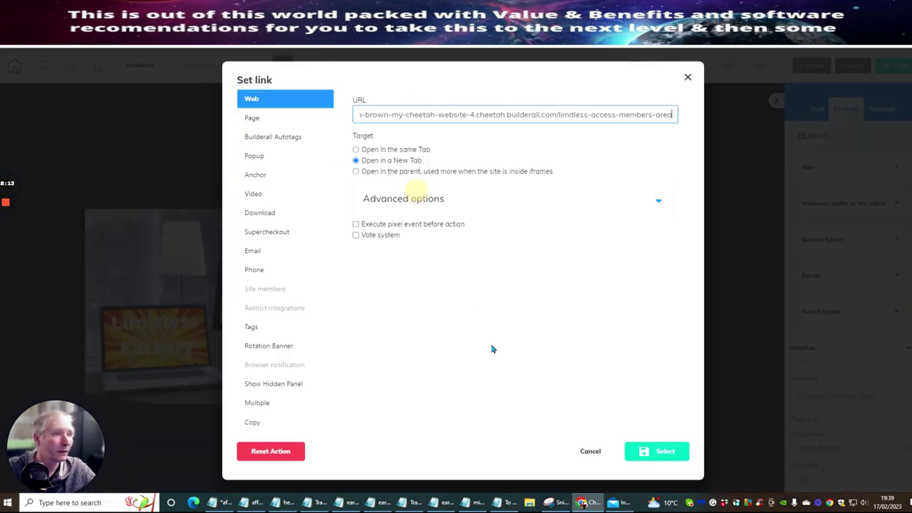
left_click(641, 448)
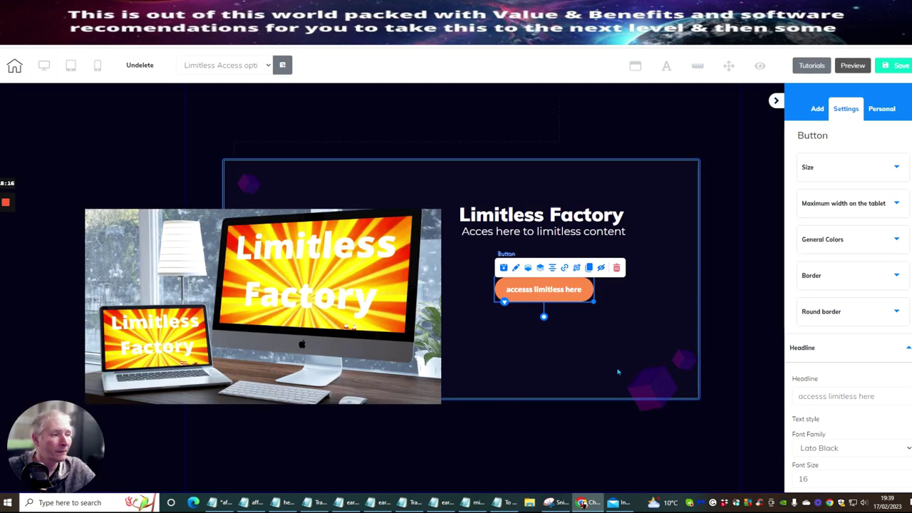
Step: Save and publish the opt-in page, and test the "accesss limitless here" button on the live page
left_click(894, 68)
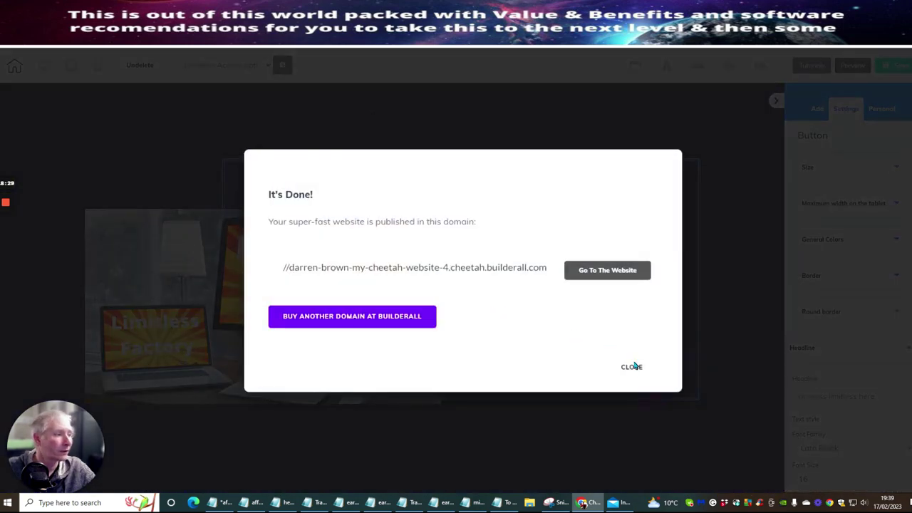
left_click(630, 365)
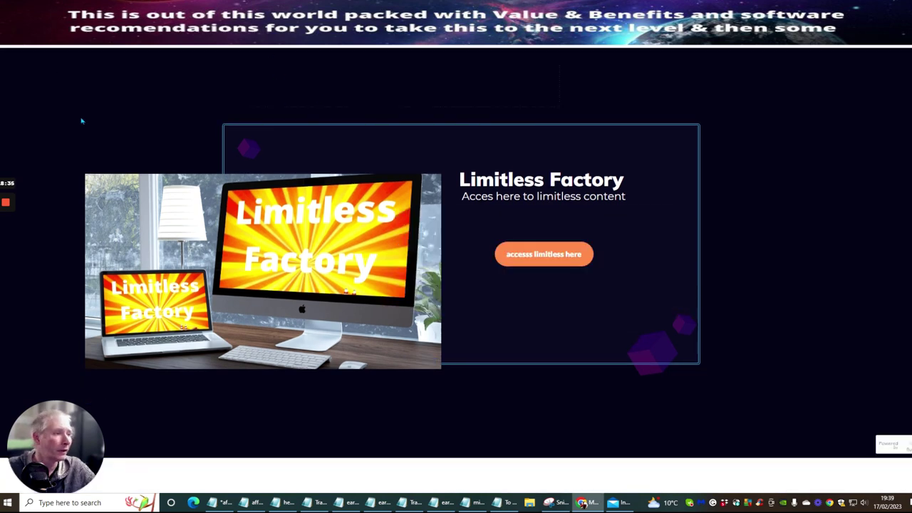
left_click(544, 257)
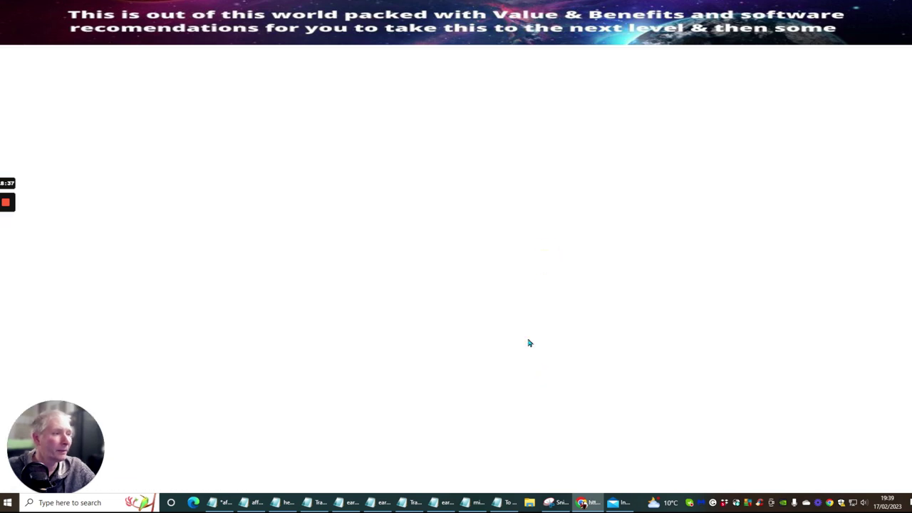
left_click(545, 257)
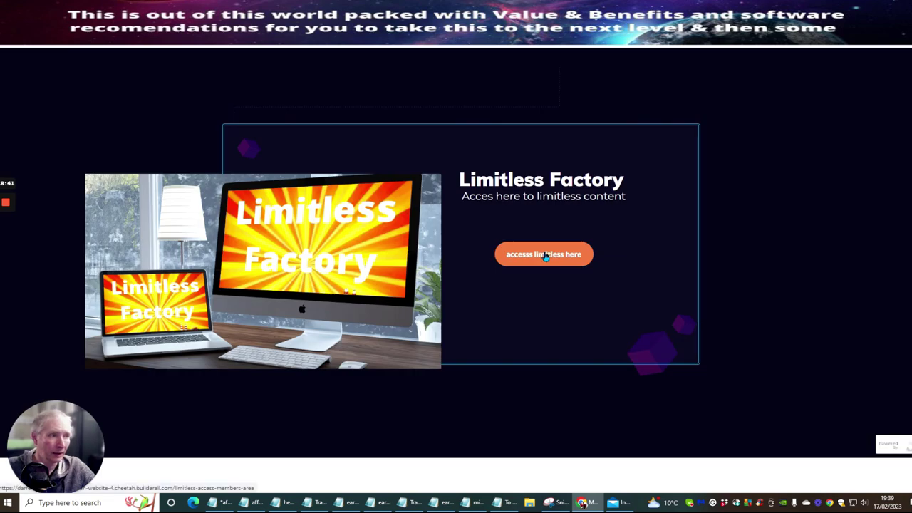